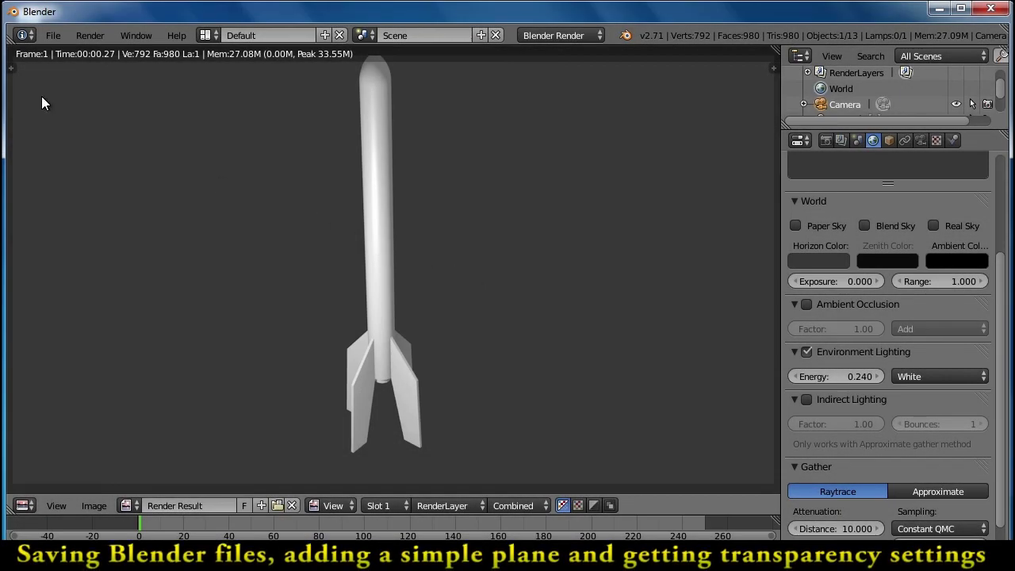
# Start a Save As and browse to the 150112 Big Bertha Rocket folder on drive H
pyautogui.click(51, 36)
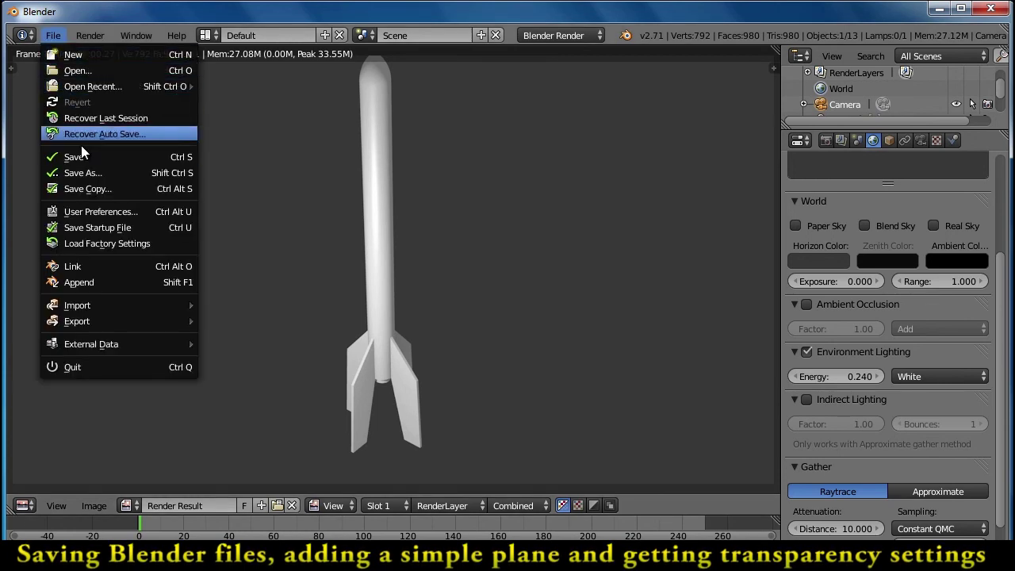
pyautogui.click(85, 173)
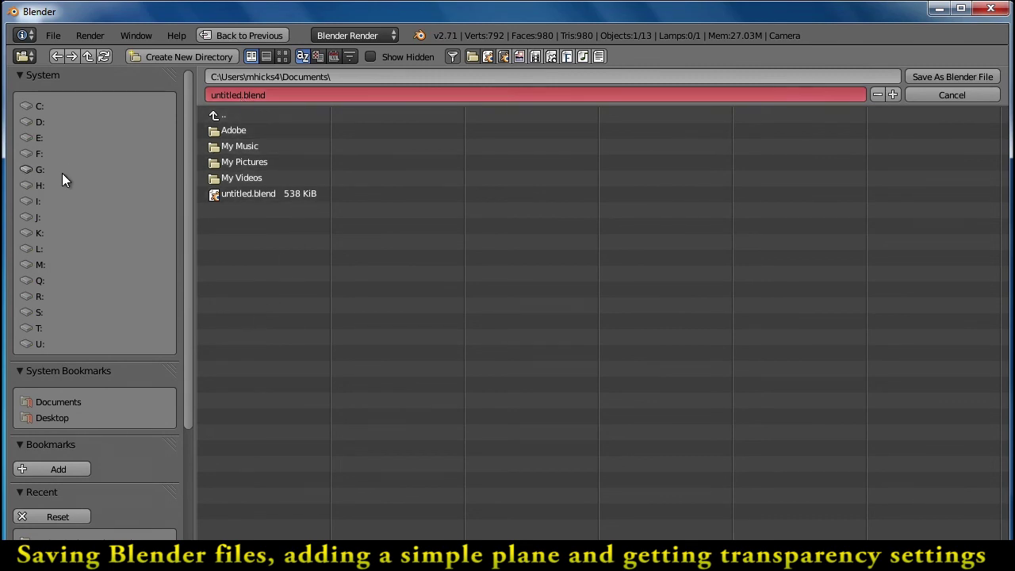
pyautogui.click(37, 184)
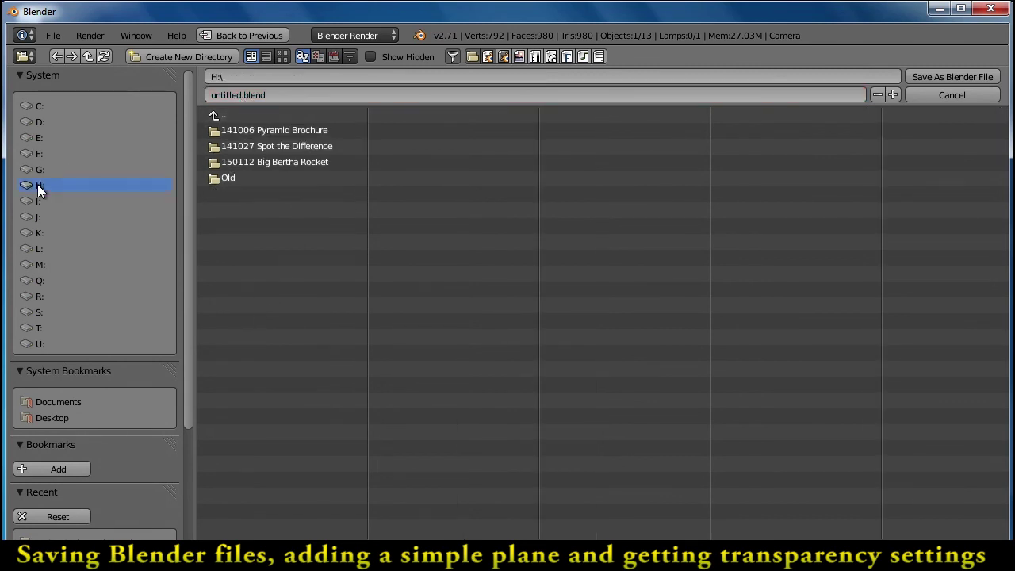
pyautogui.click(256, 162)
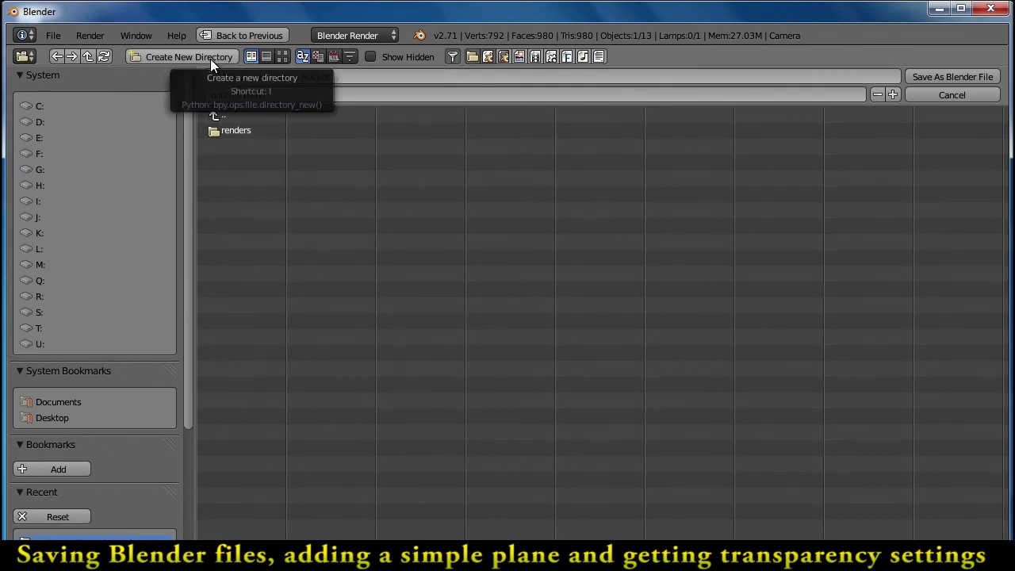
pyautogui.click(87, 57)
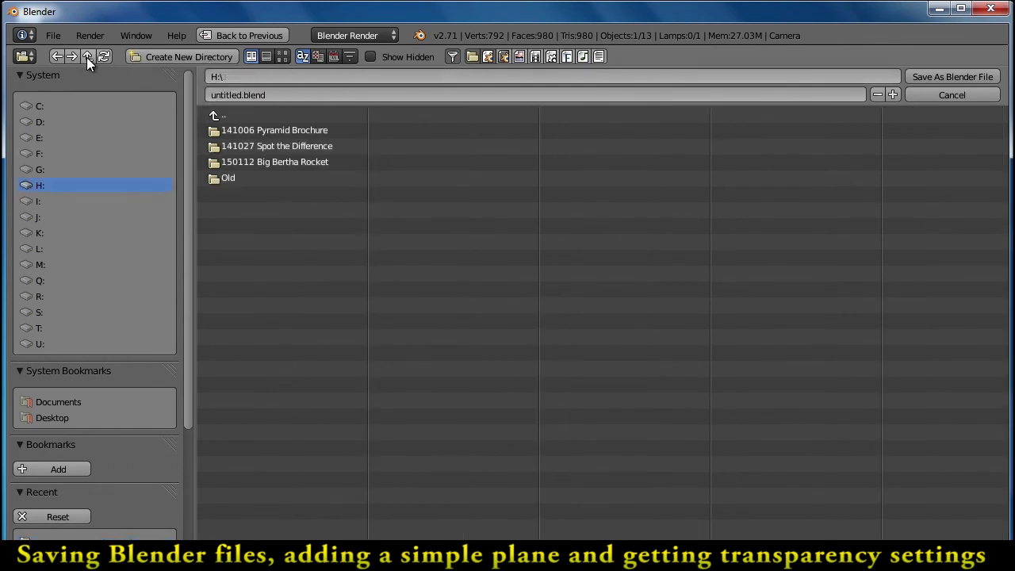
pyautogui.click(287, 161)
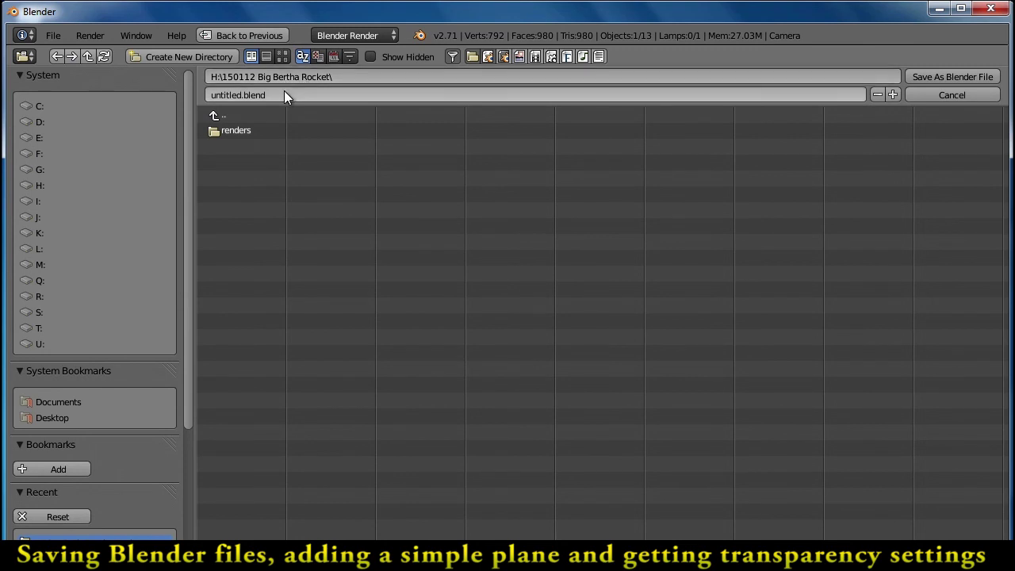
pyautogui.click(263, 95)
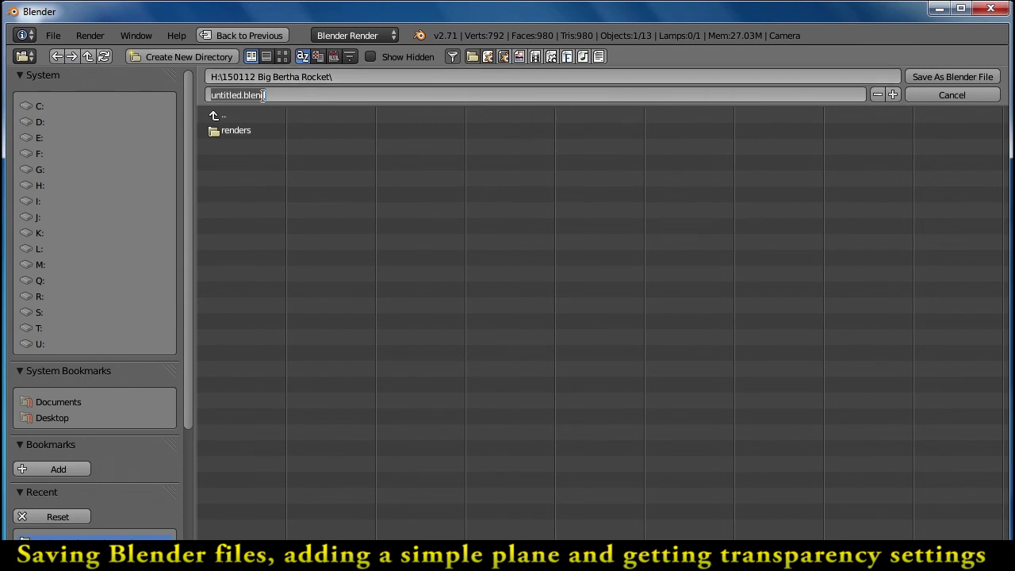
# Save the scene as '150114 Big Bertha Rocket Blender.blend' in that folder
pyautogui.write('150114 Big Ber')
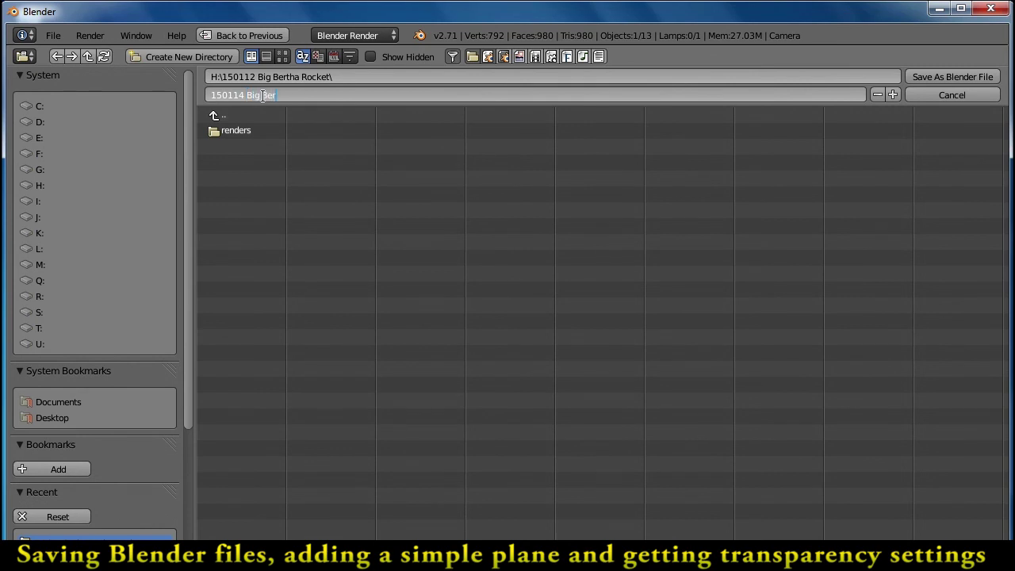
pyautogui.write('tha Rocket Blender')
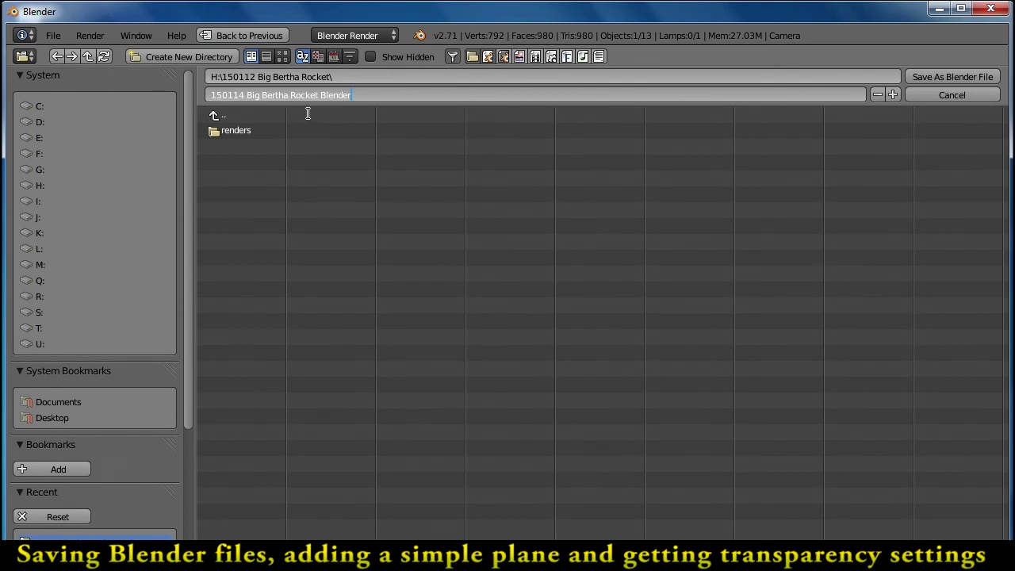
pyautogui.click(934, 77)
pyautogui.click(934, 76)
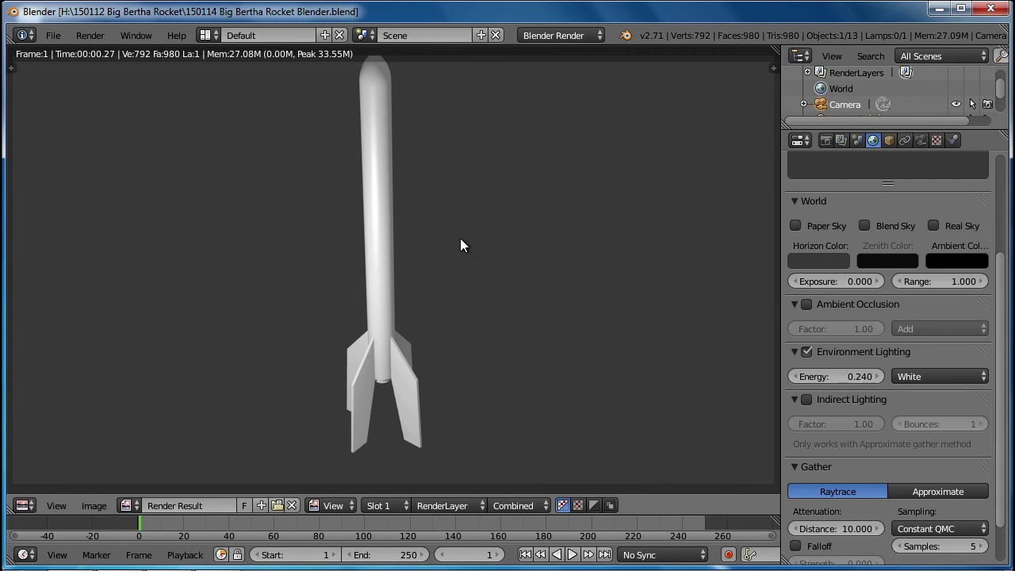
# Return to the 3D view and add a new plane to the scene
pyautogui.press('Escape')
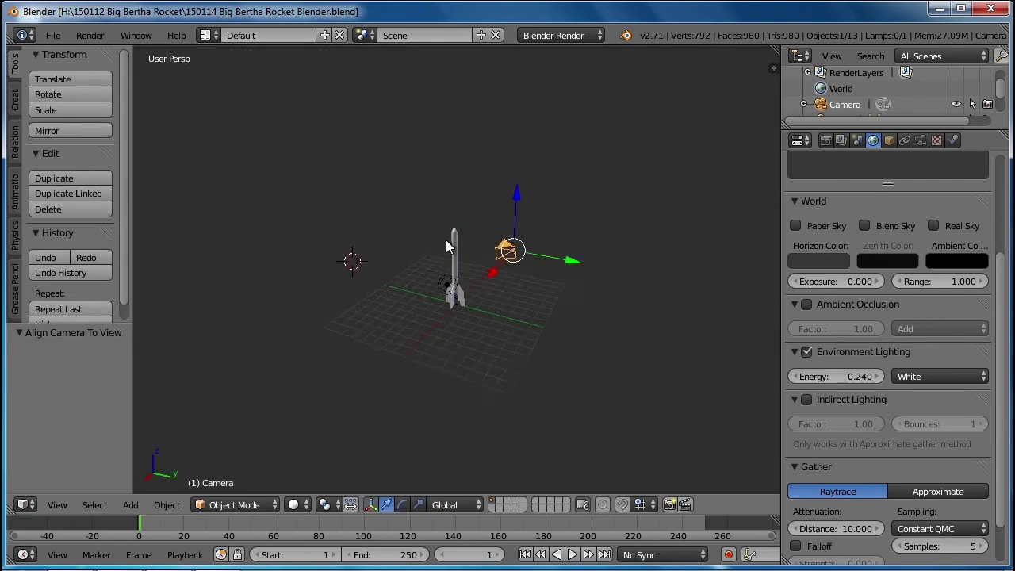
pyautogui.scroll(6, 444, 227)
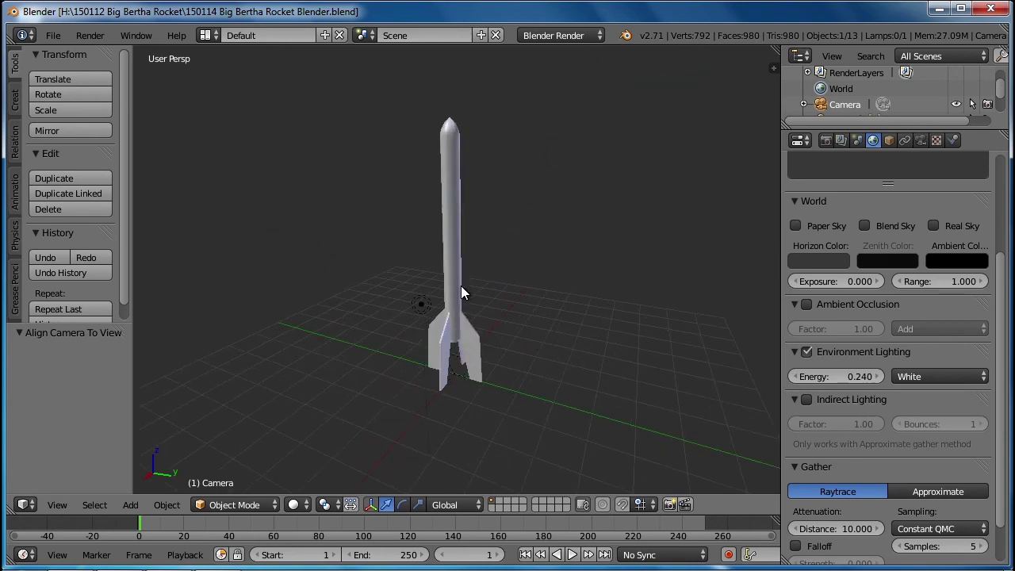
pyautogui.moveTo(439, 265)
pyautogui.mouseDown(button='middle')
pyautogui.moveTo(405, 262)
pyautogui.moveTo(450, 264)
pyautogui.mouseUp(button='middle')
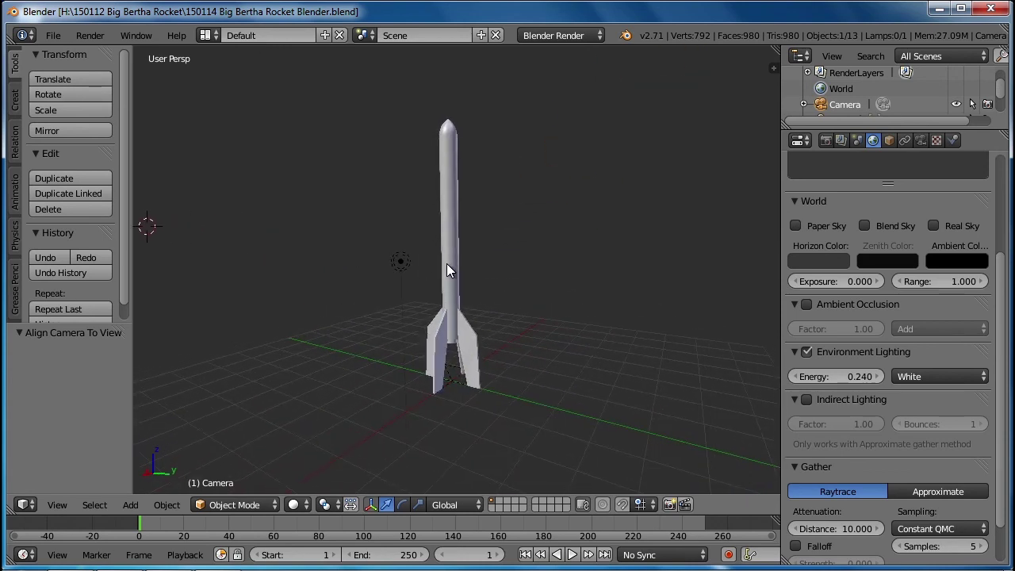
pyautogui.click(16, 104)
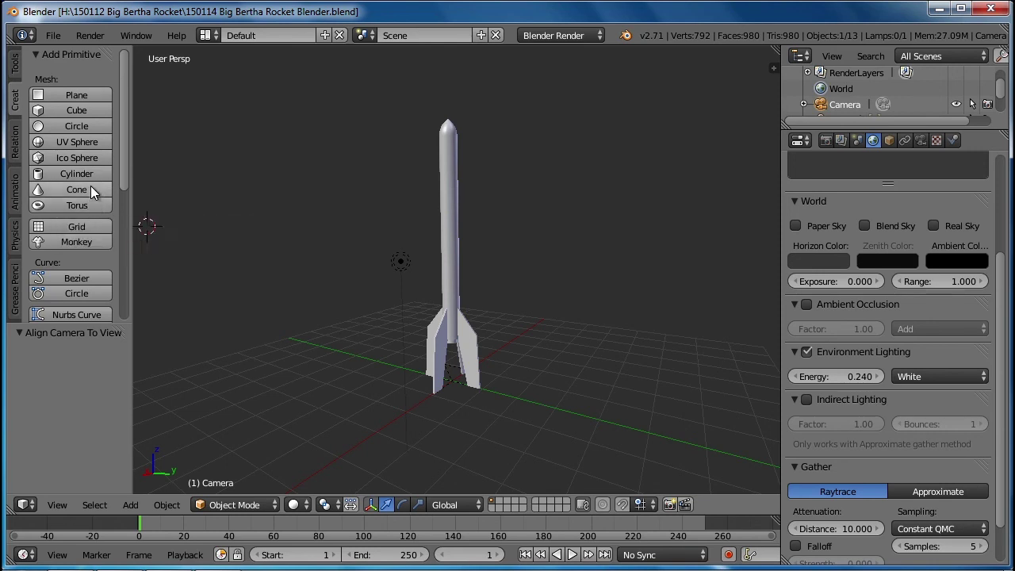
pyautogui.click(91, 97)
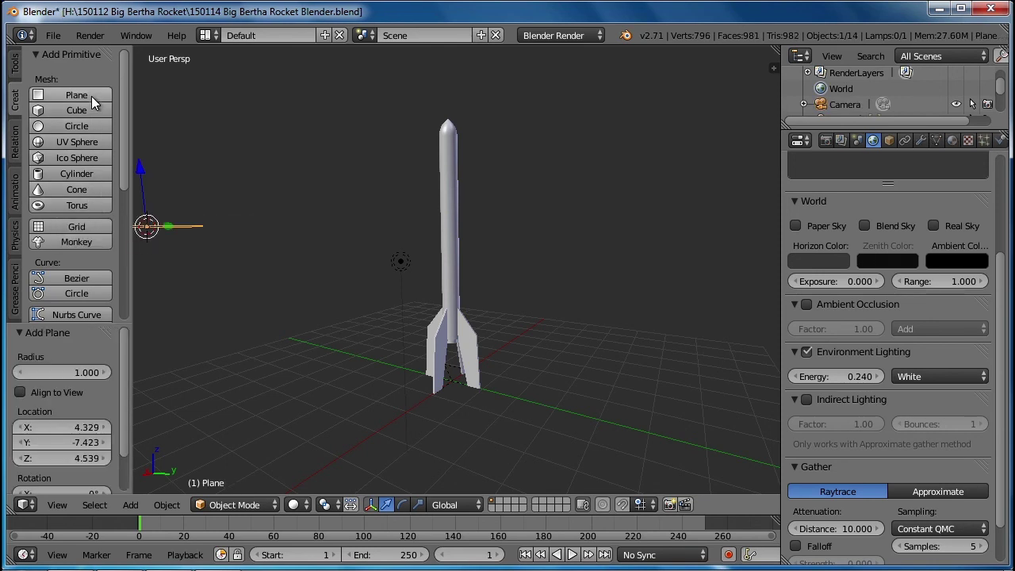
# Move the plane along X, Y and Z until it sits under the rocket
pyautogui.moveTo(453, 374); pyautogui.dragTo(358, 310, button='middle')
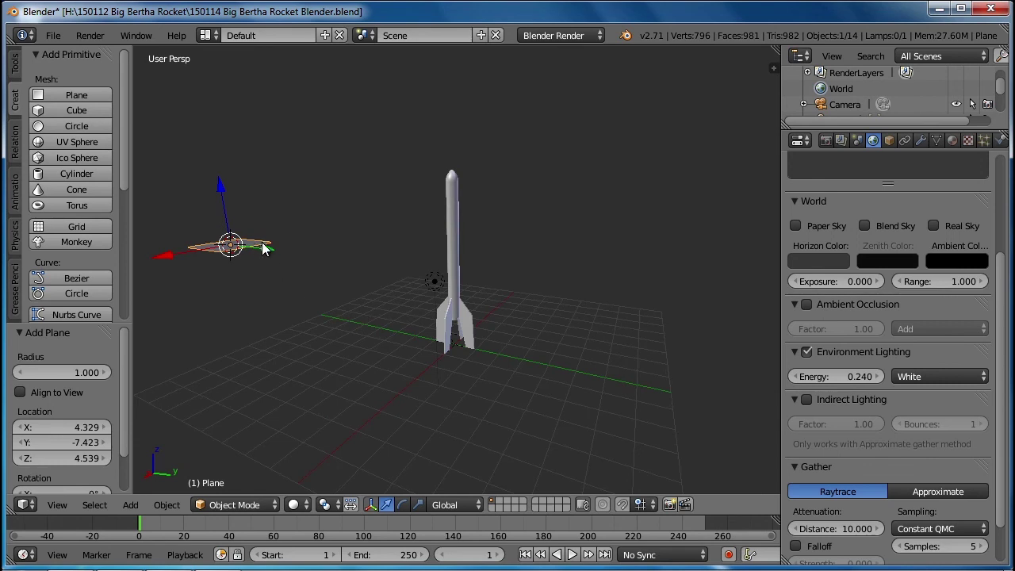
pyautogui.moveTo(264, 249); pyautogui.dragTo(462, 287)
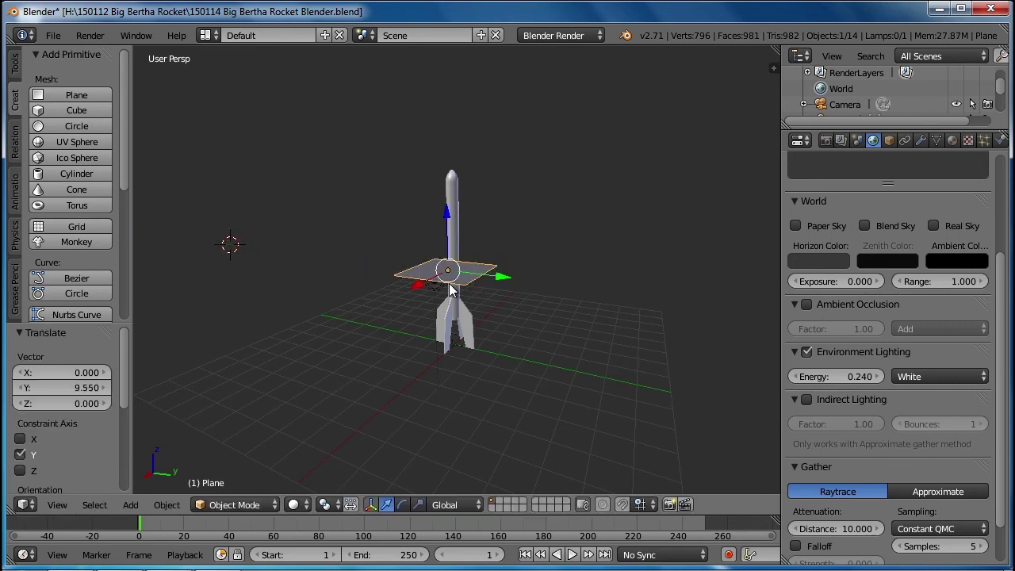
pyautogui.moveTo(448, 213); pyautogui.dragTo(452, 330)
pyautogui.moveTo(429, 414); pyautogui.dragTo(450, 372)
pyautogui.moveTo(491, 282); pyautogui.dragTo(490, 308)
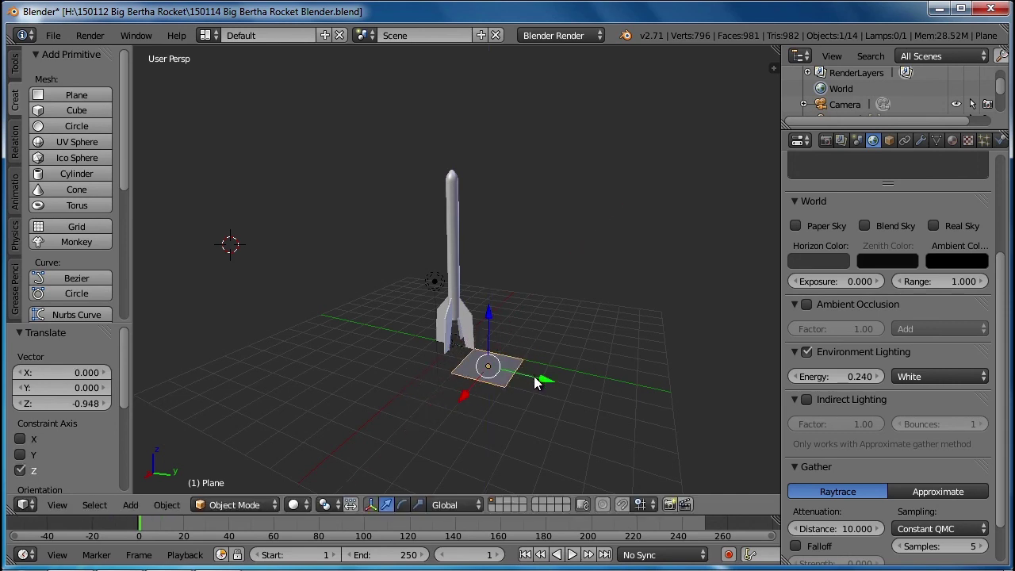
pyautogui.moveTo(543, 381); pyautogui.dragTo(493, 379)
# Scale the plane about 8.4 times, recentre it under the rocket, and render
pyautogui.press('s')
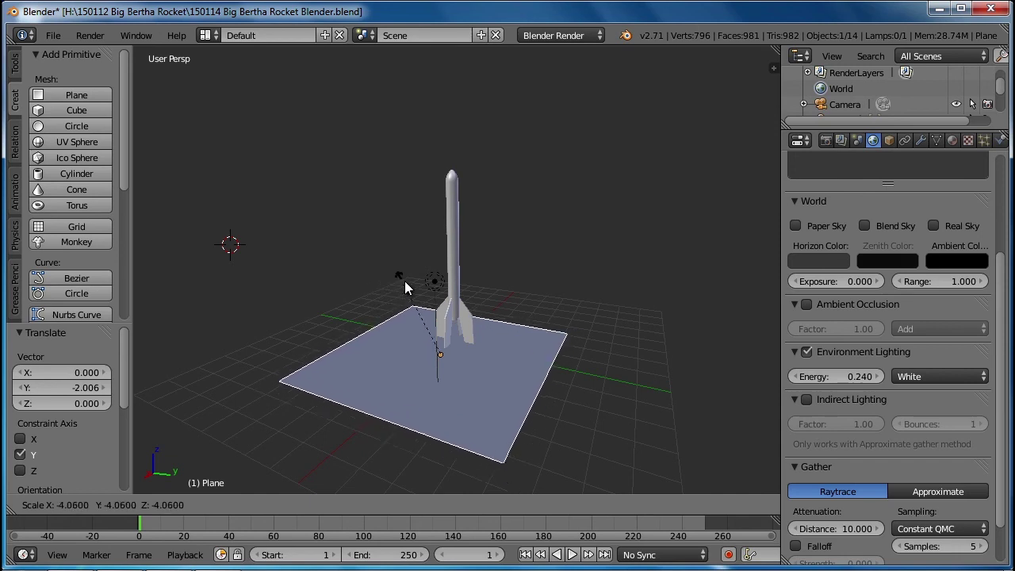
pyautogui.click(590, 275)
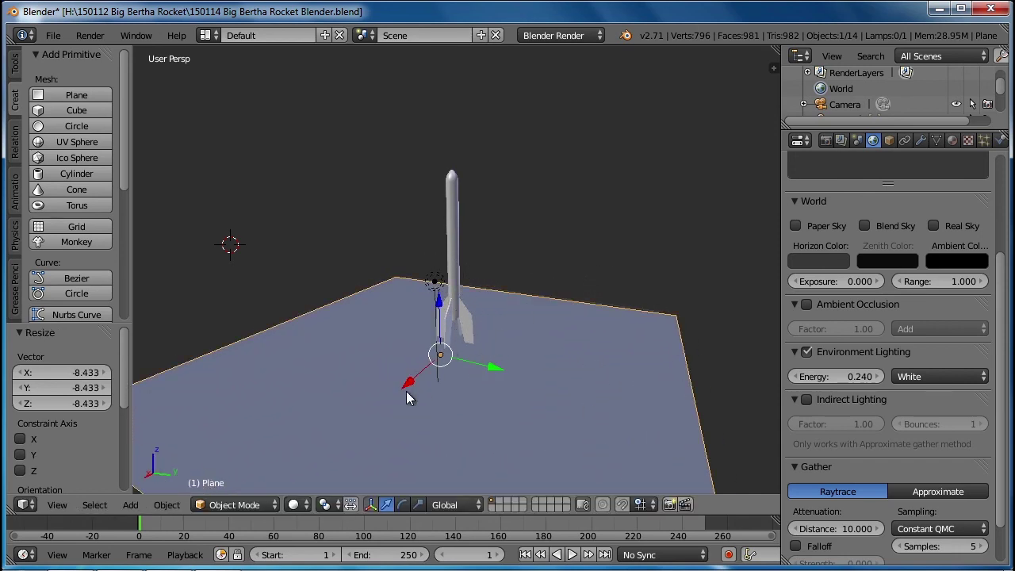
pyautogui.press('g')
pyautogui.press('x')
pyautogui.click(434, 348)
pyautogui.moveTo(517, 333); pyautogui.dragTo(500, 375)
pyautogui.press('F12')
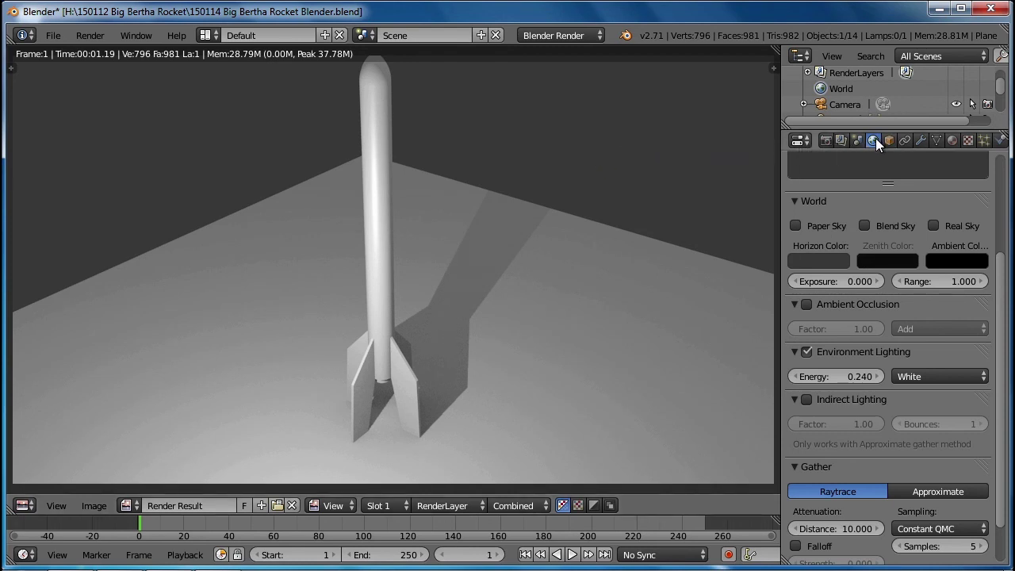
# After the render finishes, show the Render properties with the PNG output settings
pyautogui.click(826, 139)
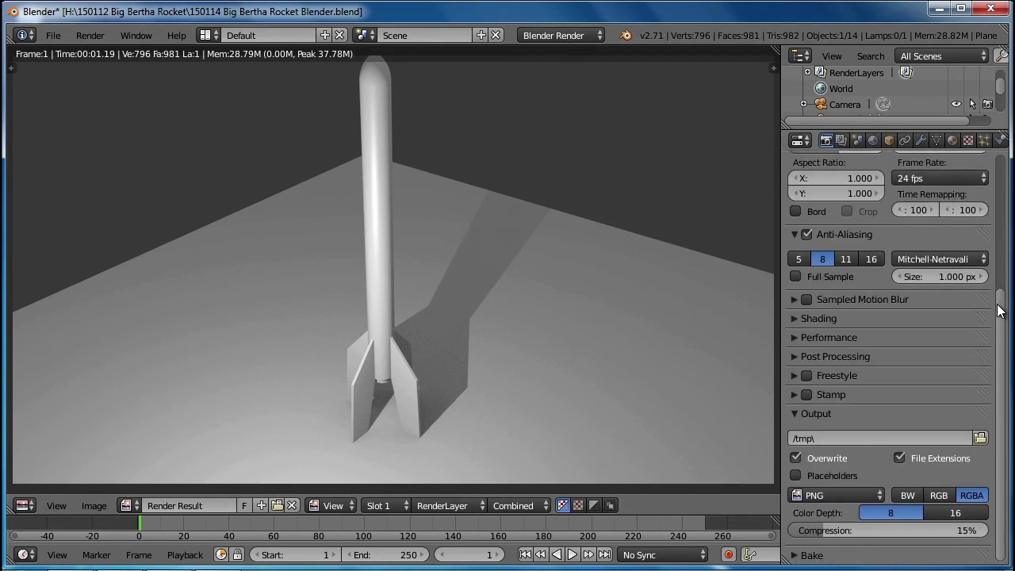
# Switch to the World tab to review Environment Lighting at 0.240 energy
pyautogui.moveTo(1007, 326); pyautogui.dragTo(1007, 326)
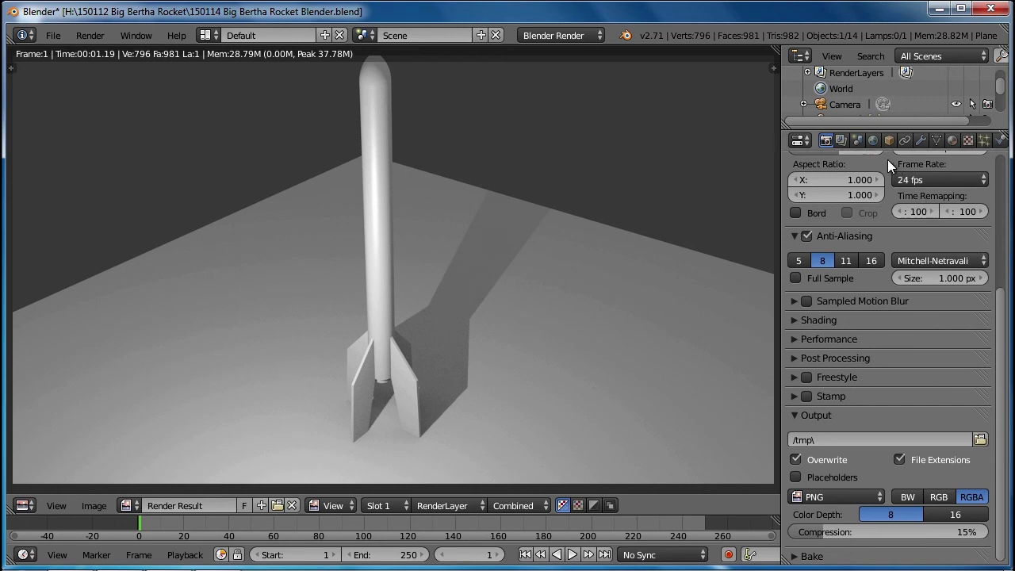
pyautogui.click(874, 140)
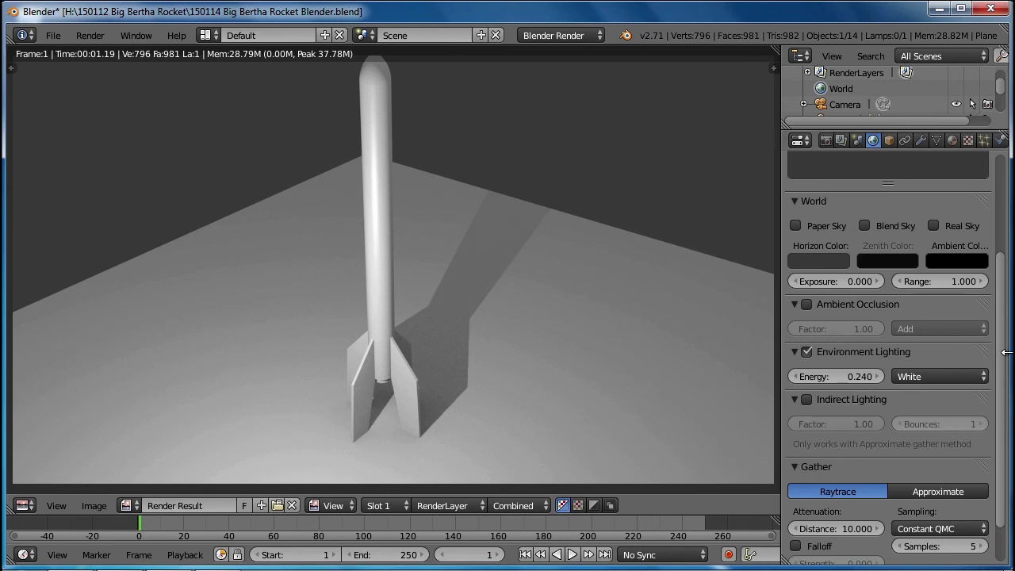
pyautogui.scroll(-1, 1001, 379)
pyautogui.moveTo(999, 385); pyautogui.dragTo(999, 243)
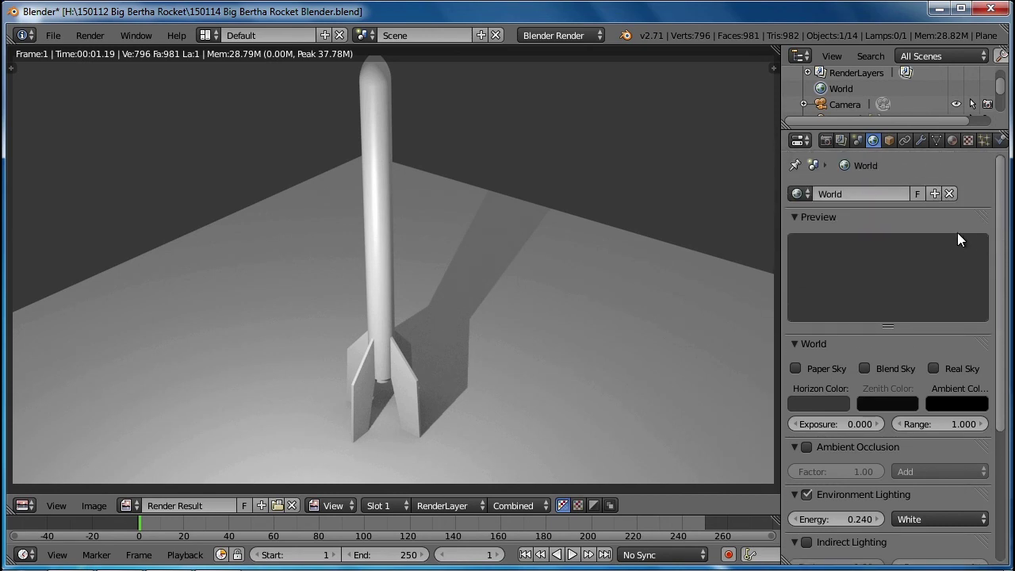
# Step through the Properties tabs from Material back to Render
pyautogui.click(952, 139)
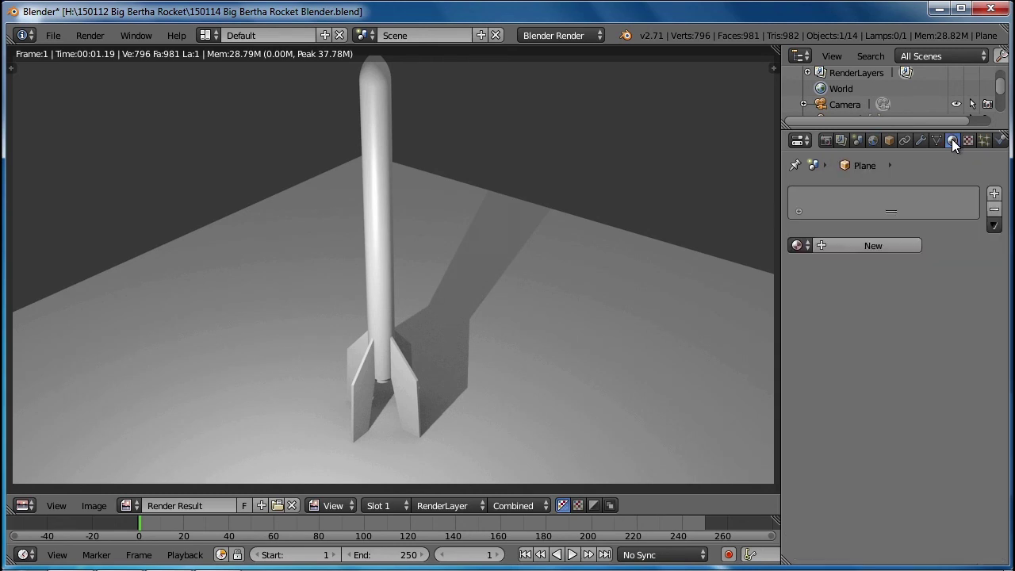
pyautogui.click(923, 139)
pyautogui.click(904, 139)
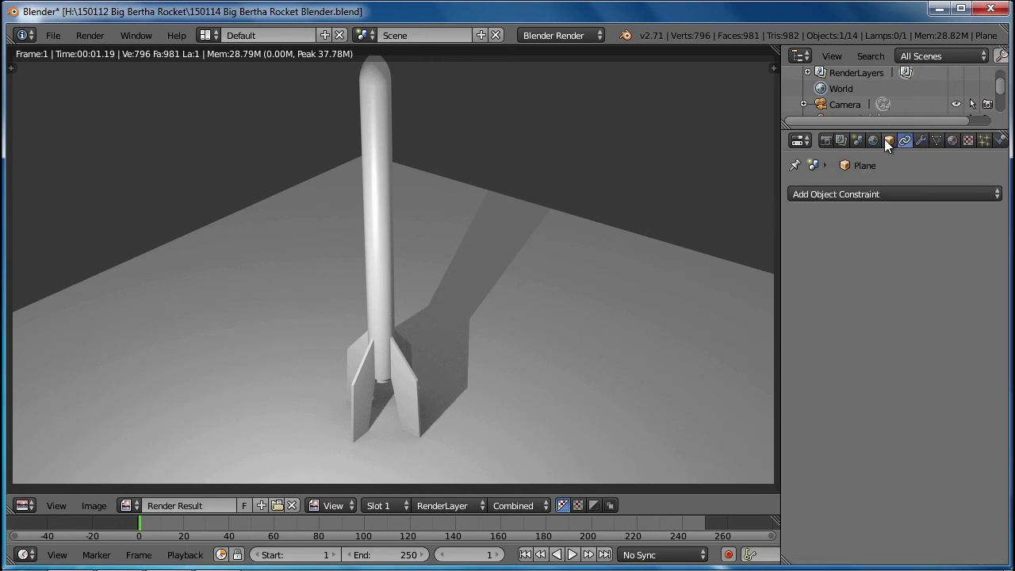
pyautogui.click(888, 140)
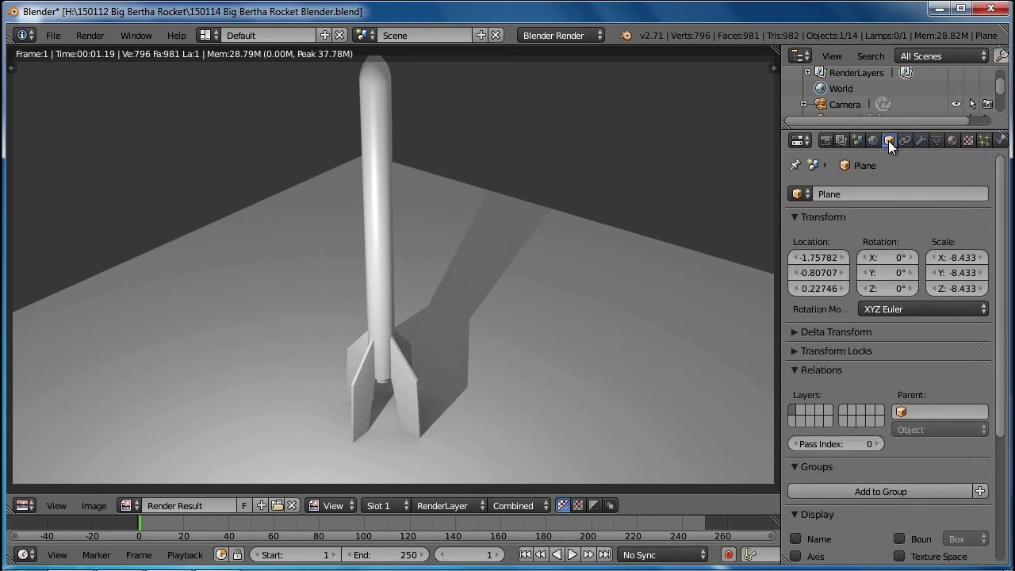
pyautogui.click(872, 141)
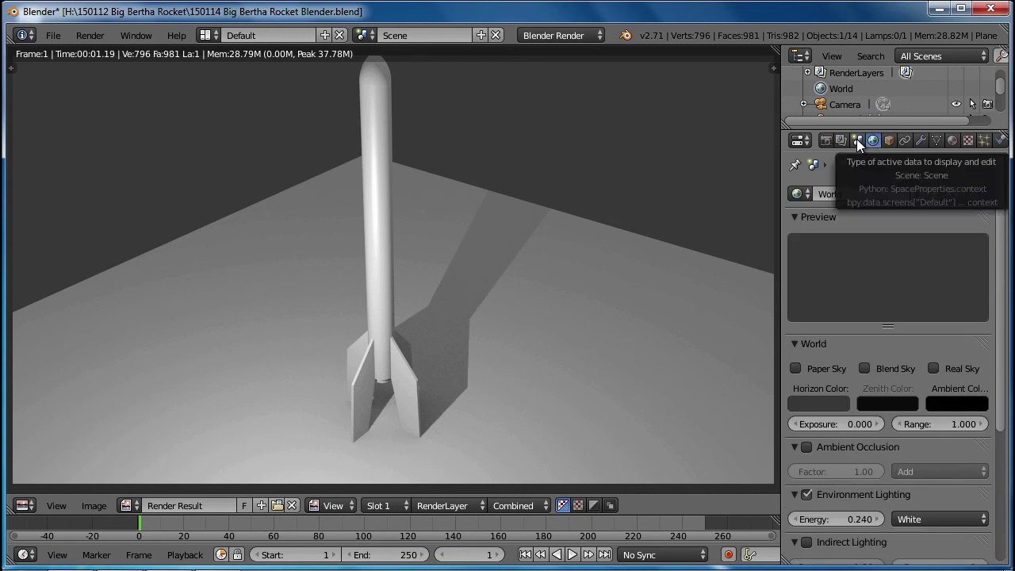
pyautogui.click(856, 141)
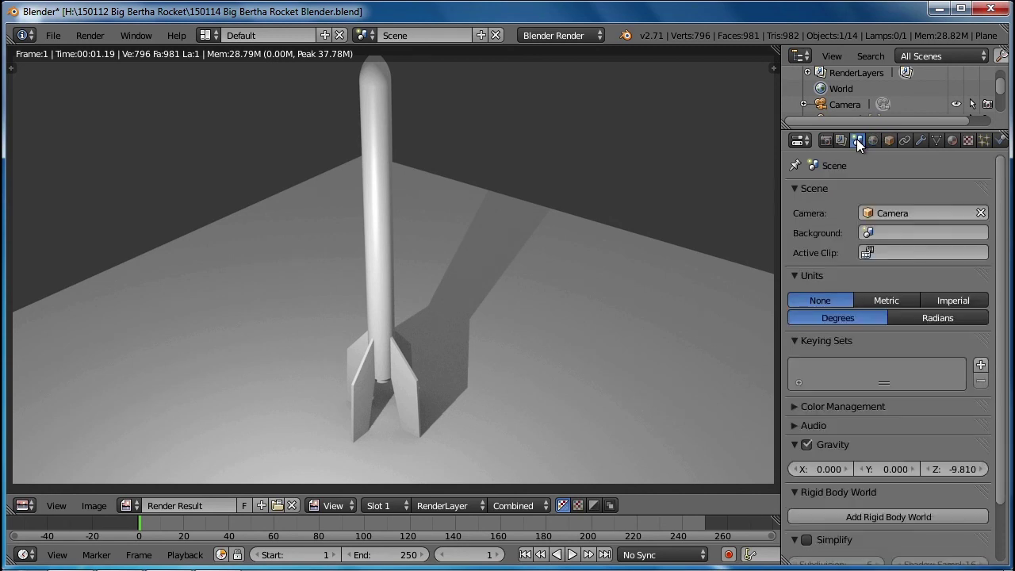
pyautogui.click(830, 140)
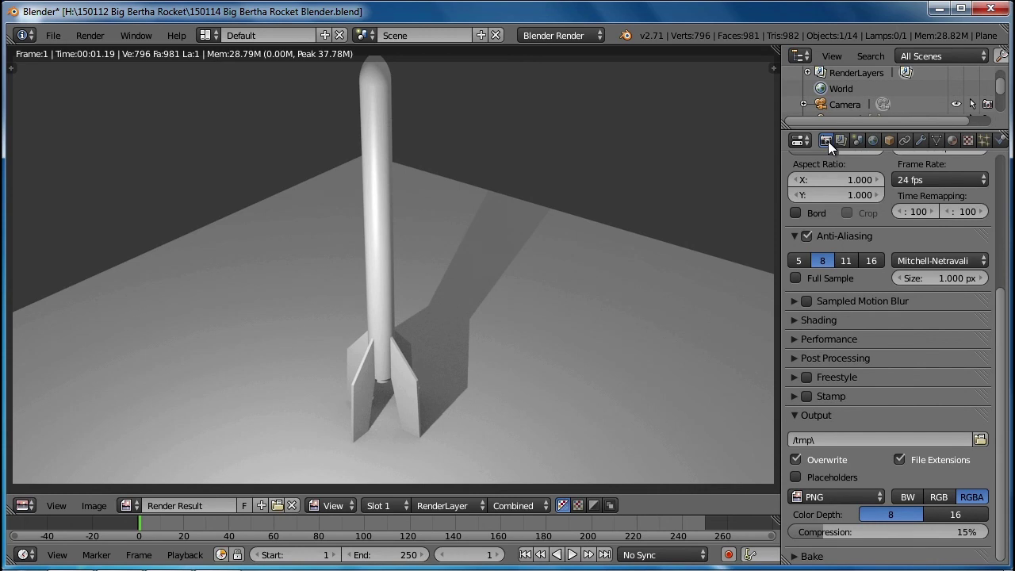
# Expand the Shading panel and change Alpha from Sky to Transparent
pyautogui.click(796, 319)
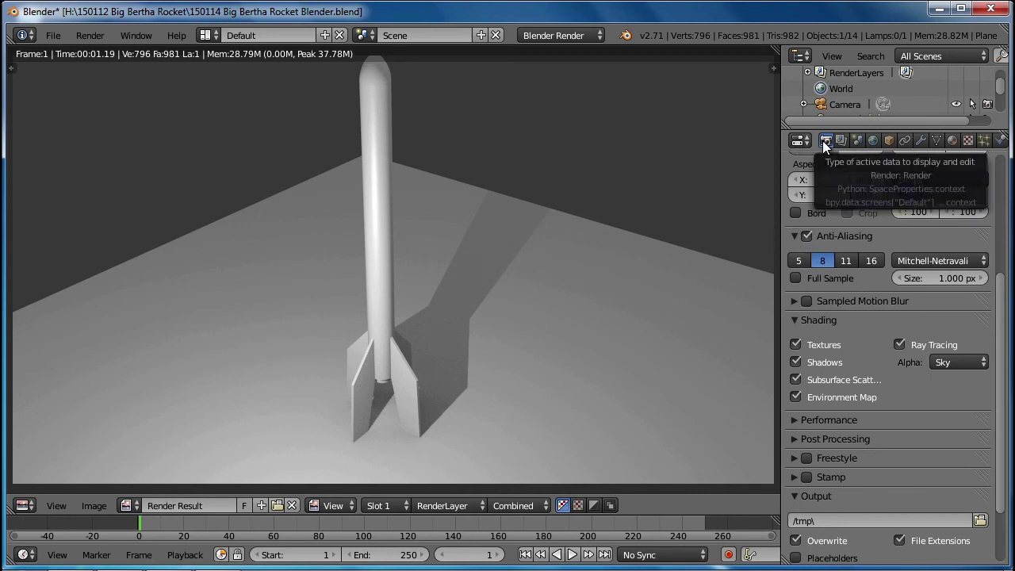
pyautogui.click(948, 362)
pyautogui.click(931, 327)
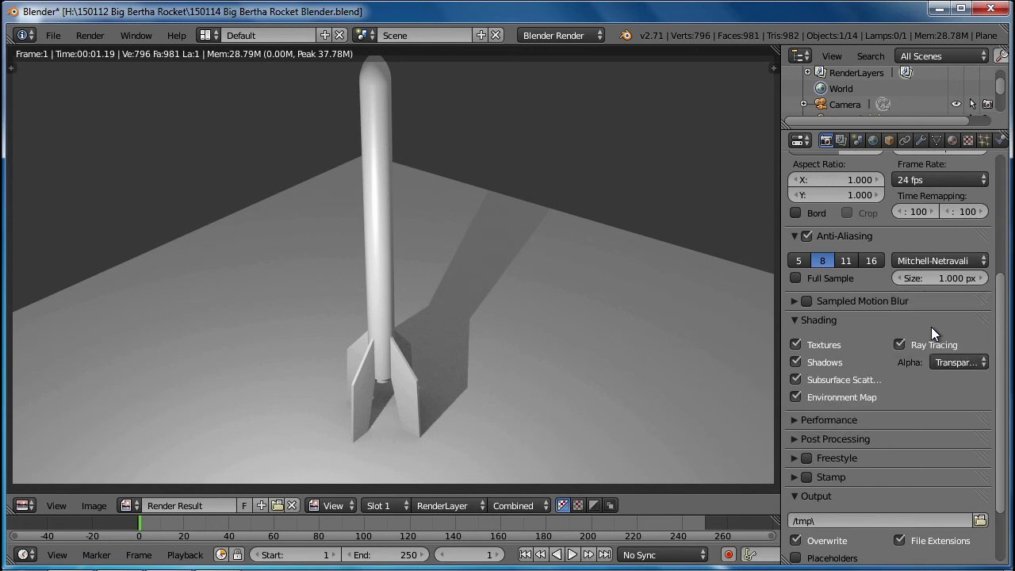
# Re-render to show the rocket over a checkered transparent background, then collapse the Render panel
pyautogui.press('F12')
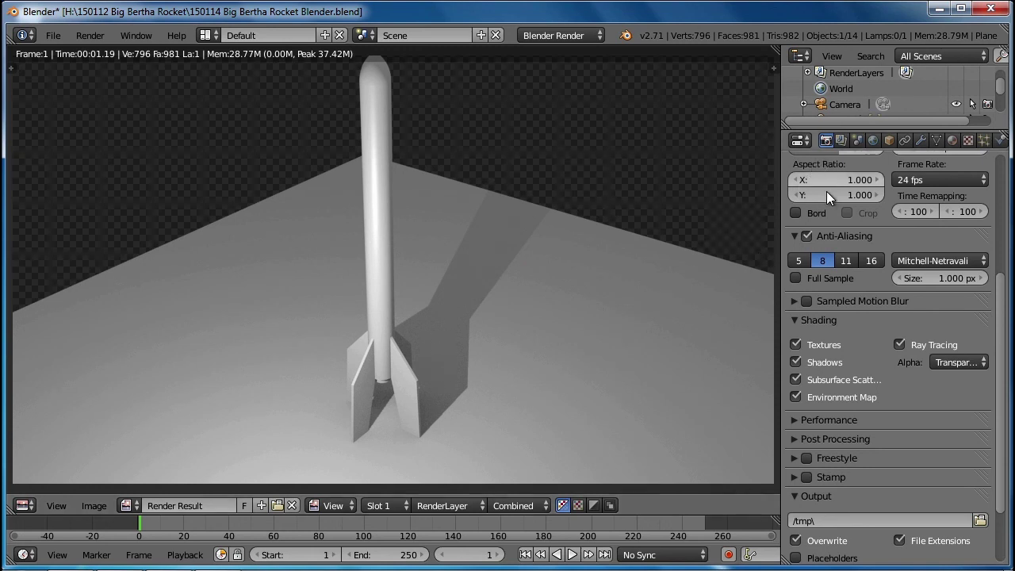
pyautogui.scroll(1, 1001, 264)
pyautogui.moveTo(1001, 264); pyautogui.dragTo(956, 169)
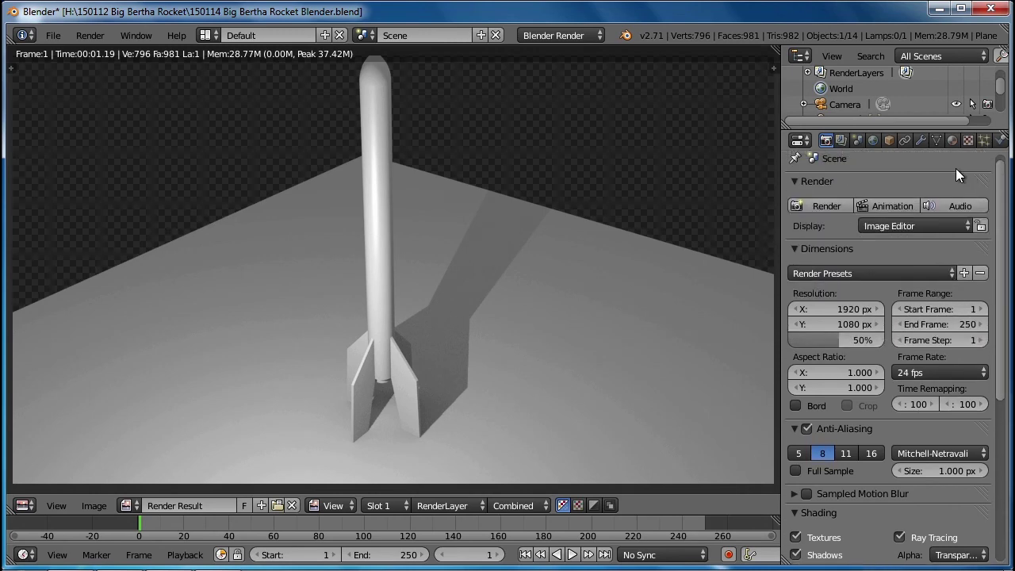
pyautogui.click(794, 180)
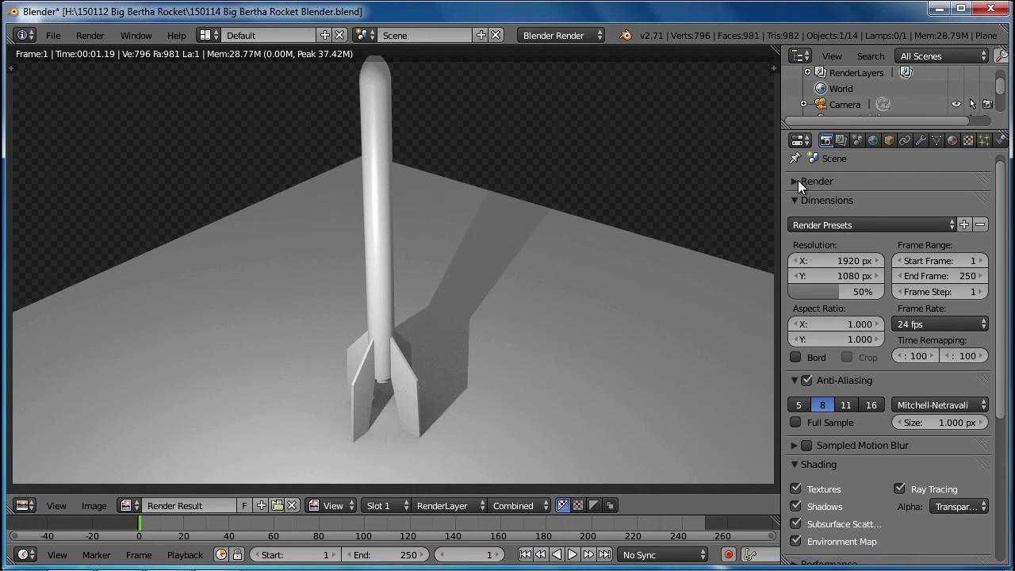
pyautogui.click(583, 36)
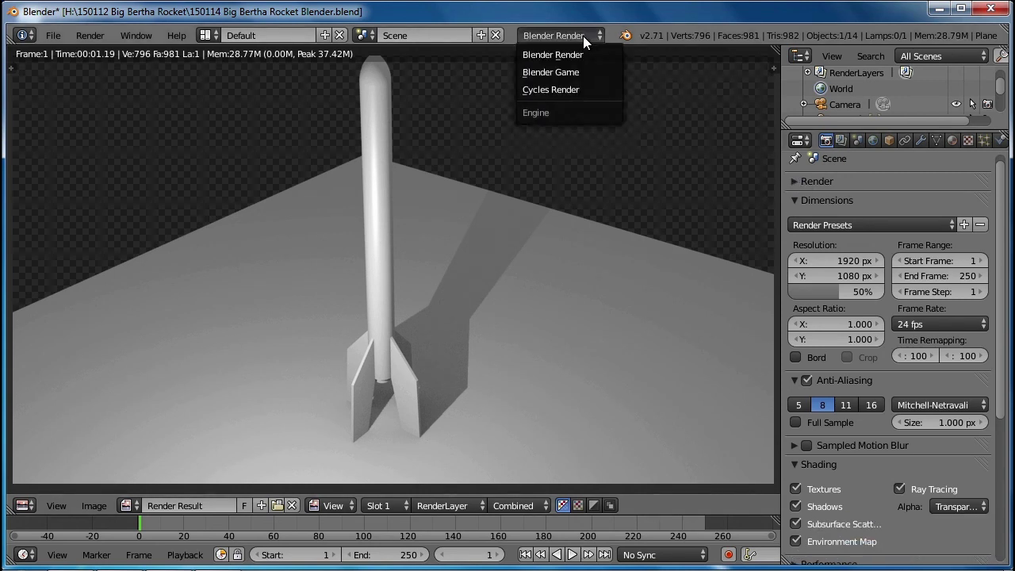
# Switch the engine to Cycles Render, render, and scroll down toward the Film panel
pyautogui.click(573, 88)
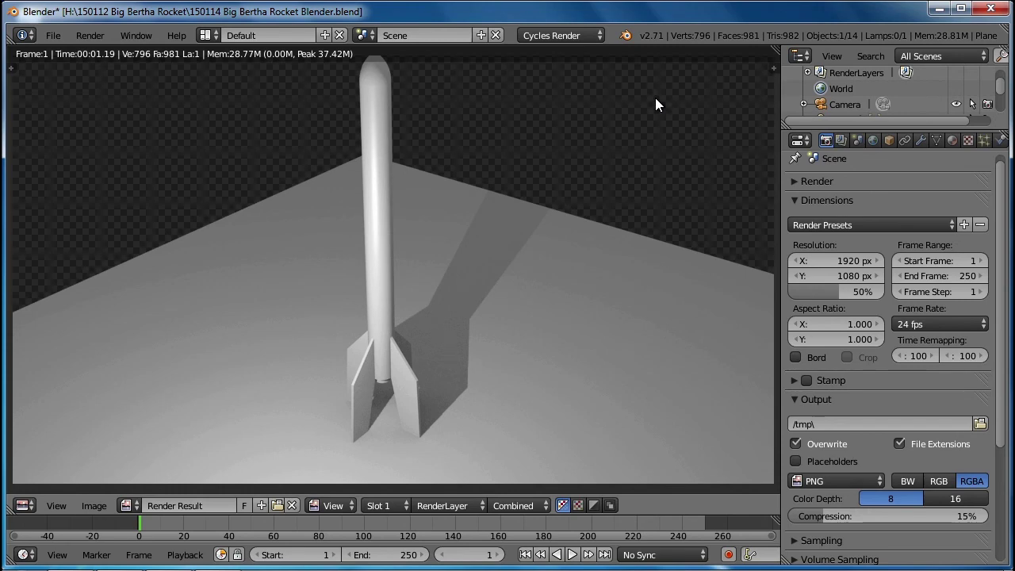
pyautogui.press('F12')
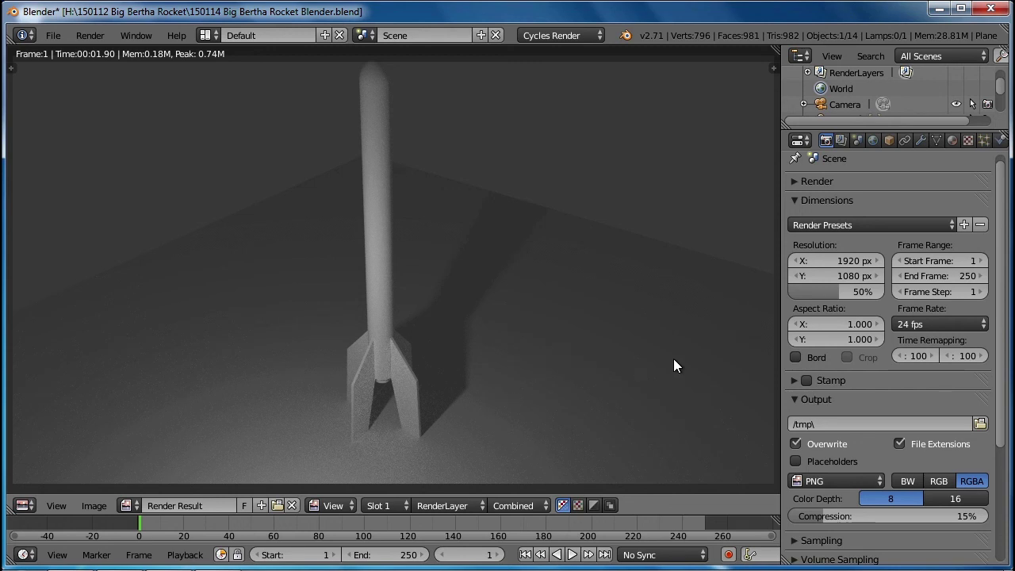
pyautogui.moveTo(1001, 332); pyautogui.dragTo(999, 450)
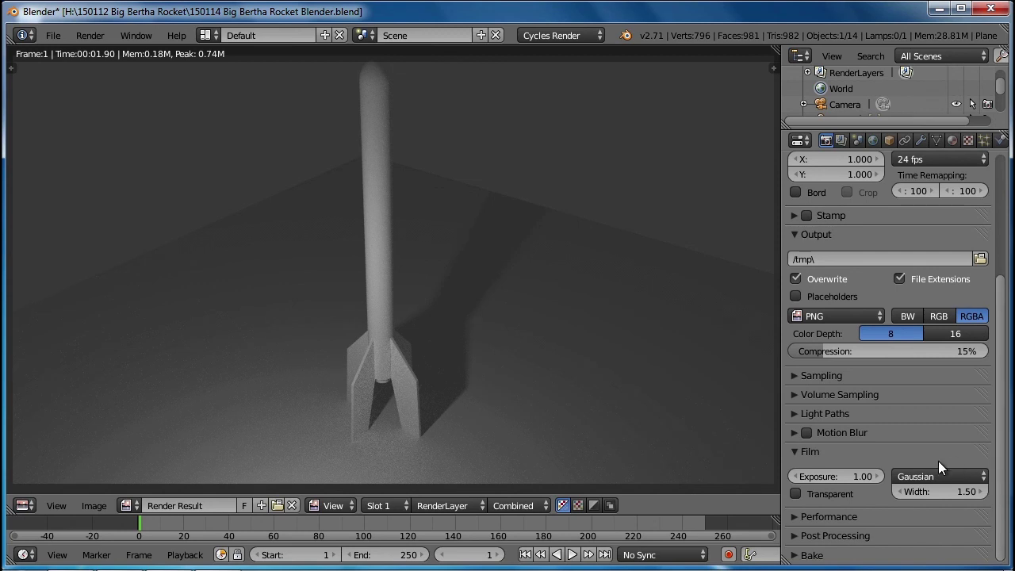
# Make the Cycles film background Transparent, test-render, then switch back to Blender Render
pyautogui.click(795, 493)
pyautogui.press('F12')
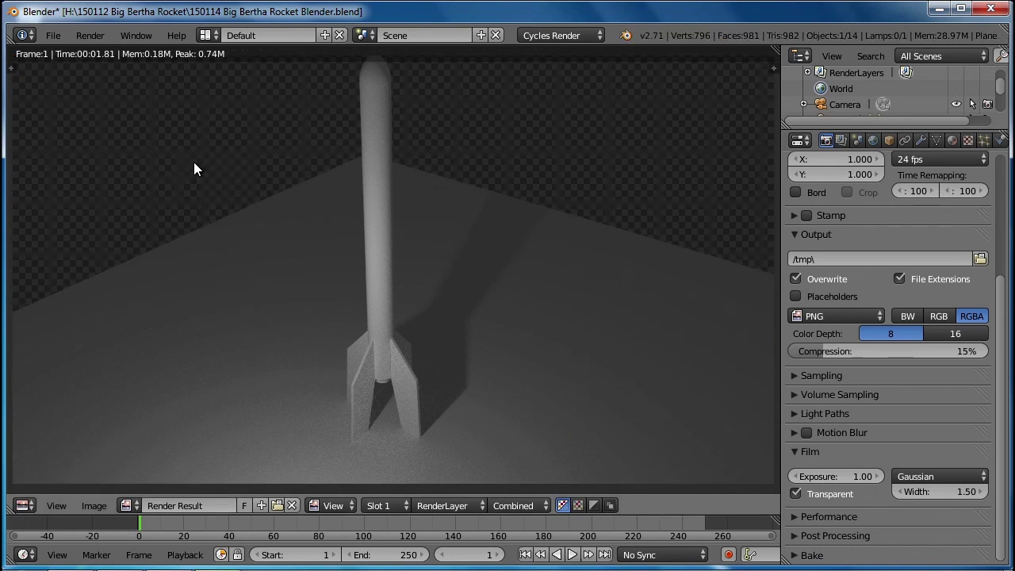
pyautogui.click(581, 35)
pyautogui.click(582, 55)
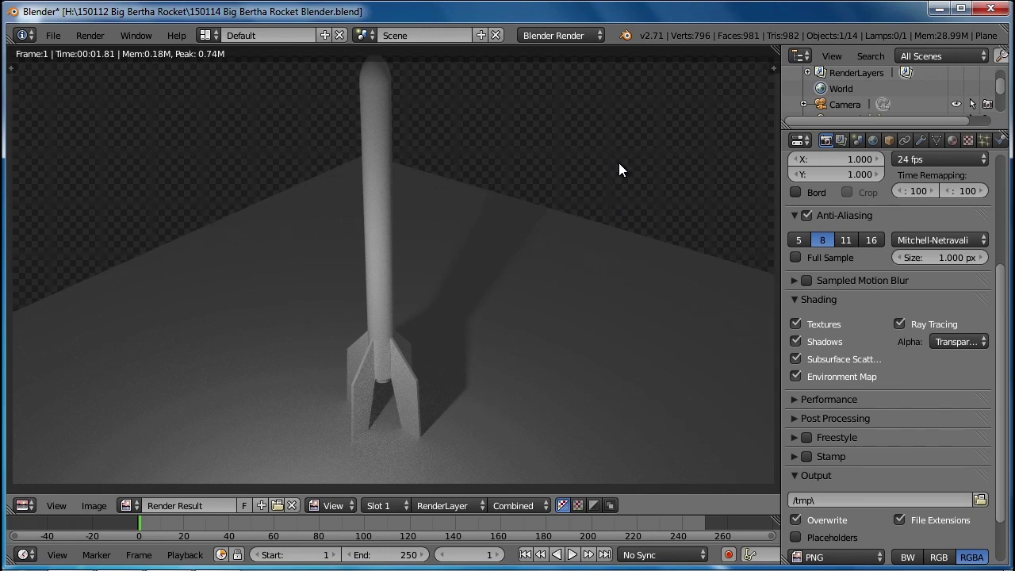
# Render again in Blender Render and bring up the Big Bertha Rocket folder window
pyautogui.press('F12')
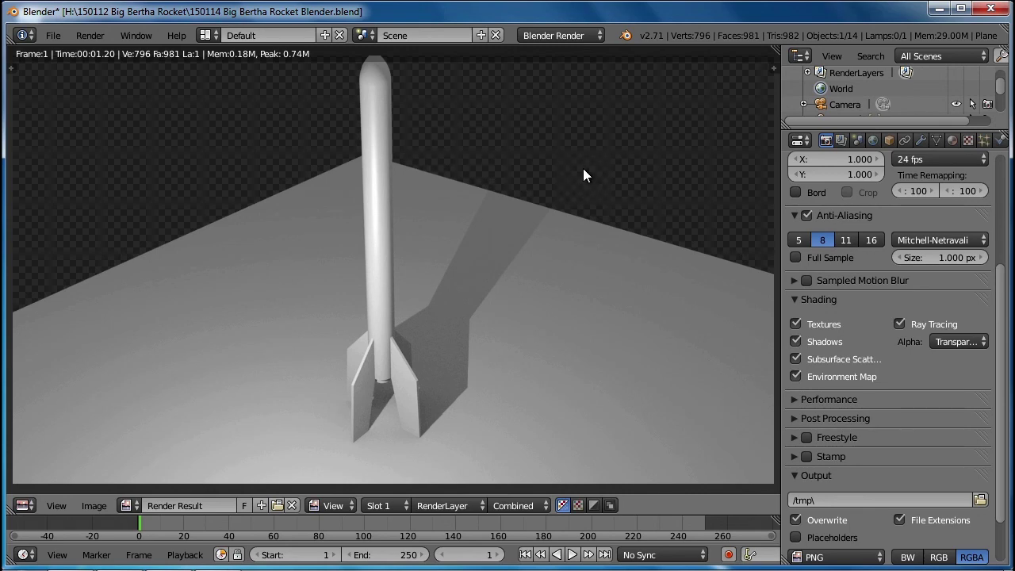
pyautogui.moveTo(184, 559)
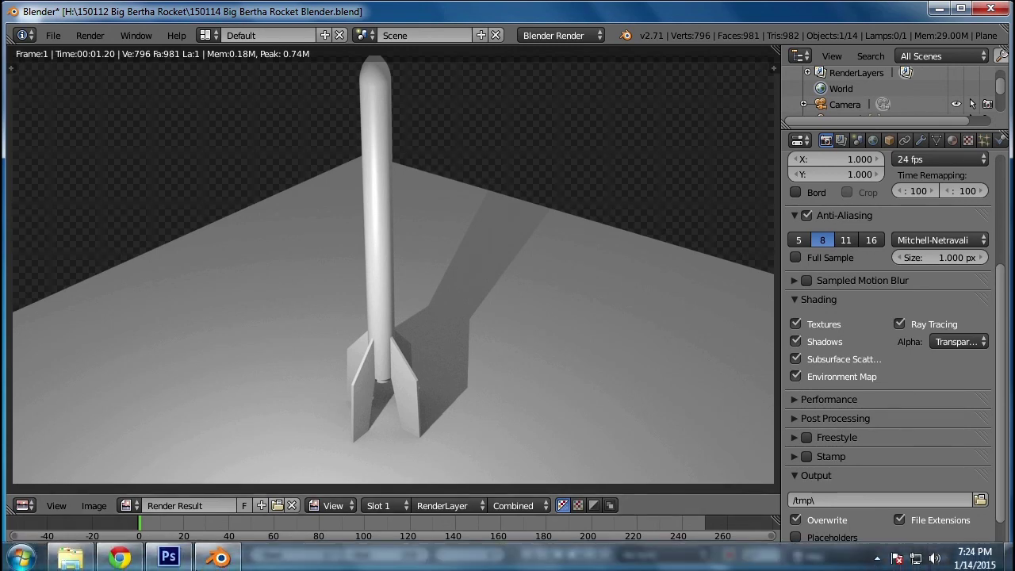
pyautogui.click(71, 558)
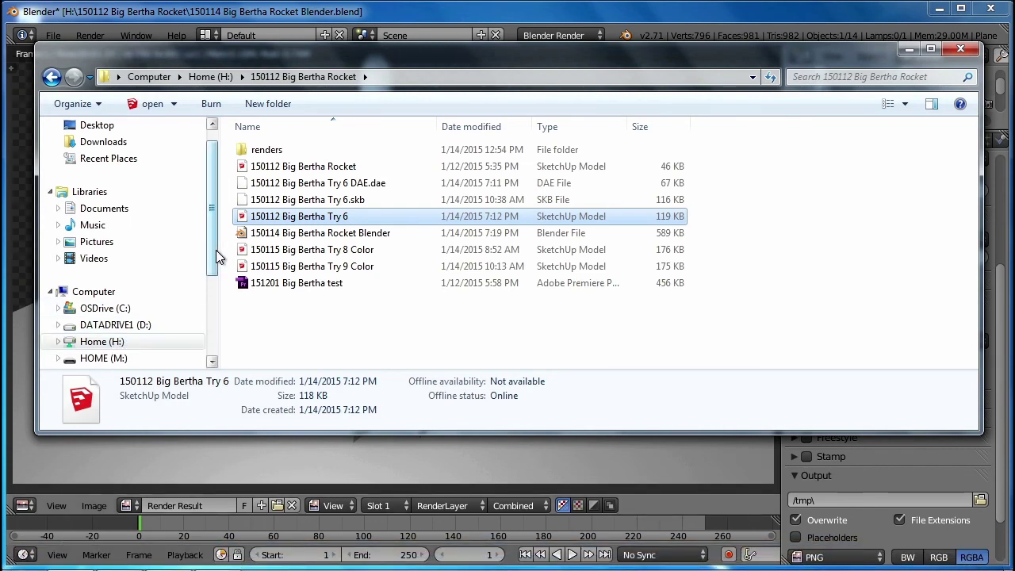
# Go from the Krueger Student Shared drive to Big Bertha Assets and open Blender Transparency Settings.psd
pyautogui.moveTo(213, 257); pyautogui.dragTo(218, 306)
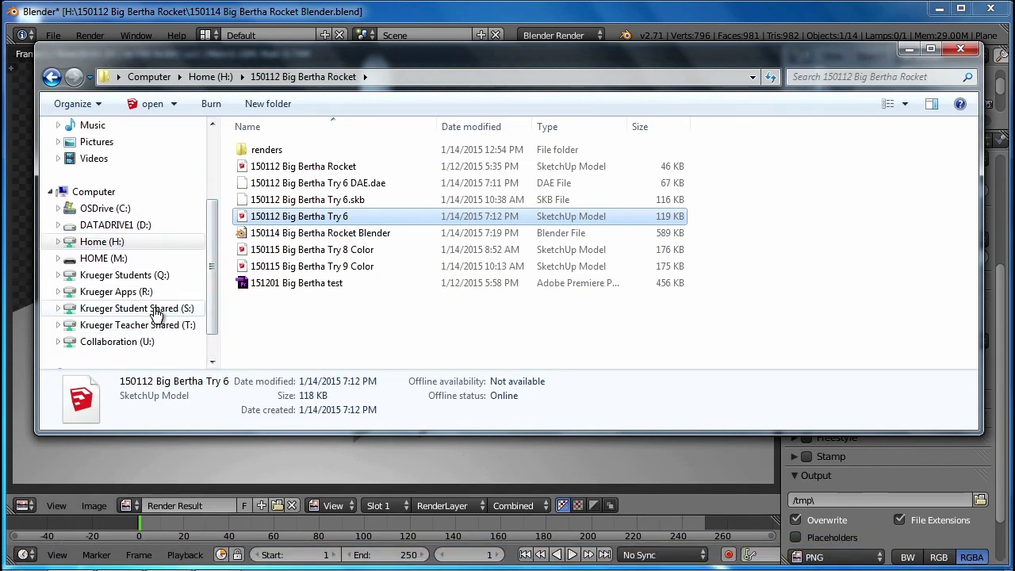
pyautogui.click(158, 324)
pyautogui.doubleClick(267, 365)
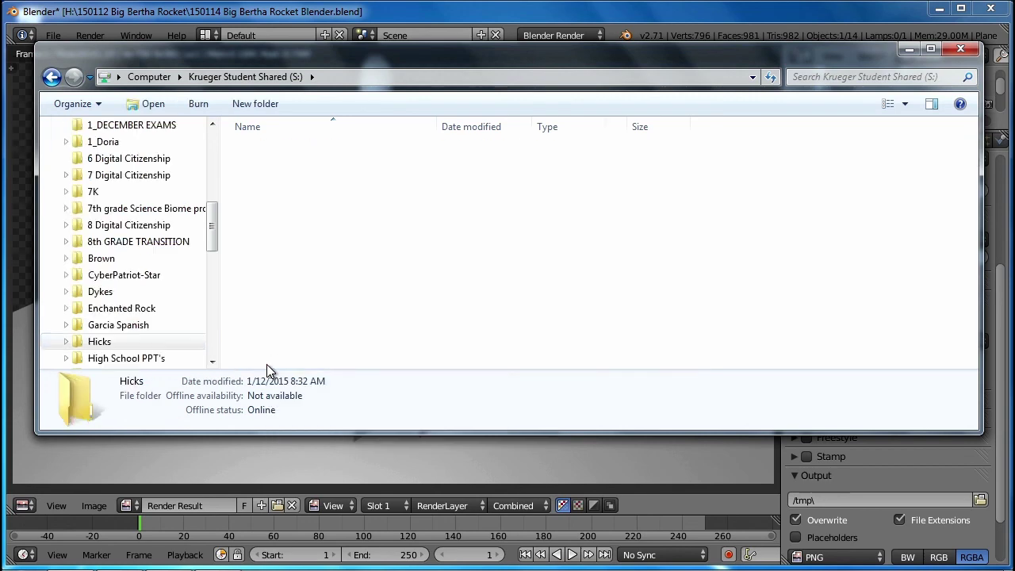
pyautogui.doubleClick(317, 184)
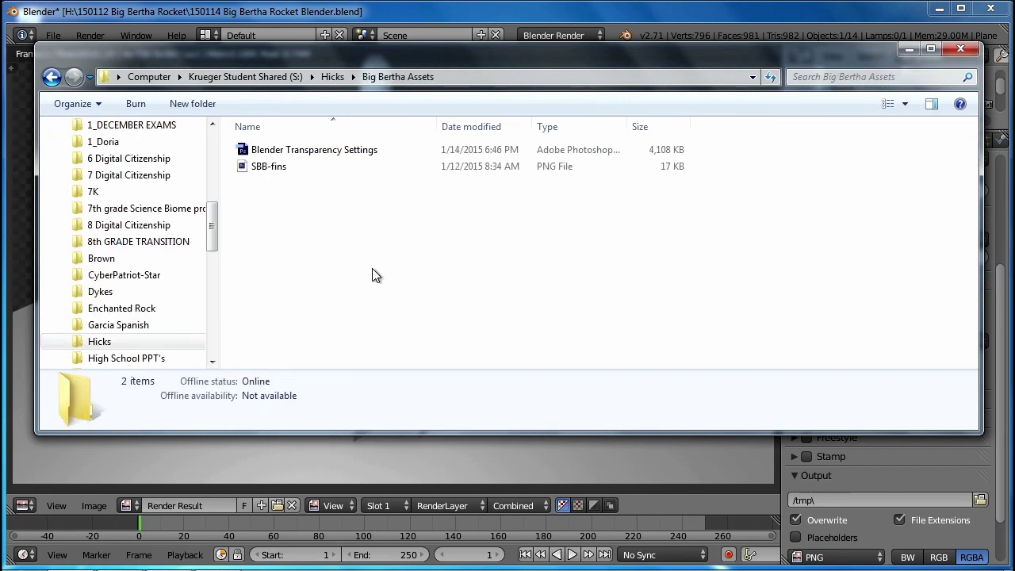
pyautogui.doubleClick(318, 152)
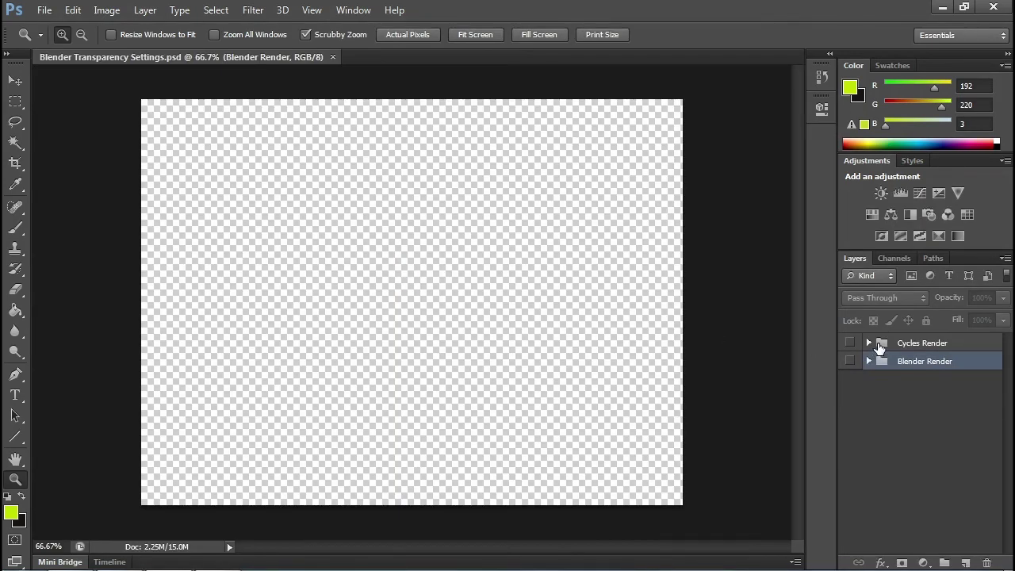
# In Photoshop, make the Blender Render layer group visible and expand it
pyautogui.click(910, 344)
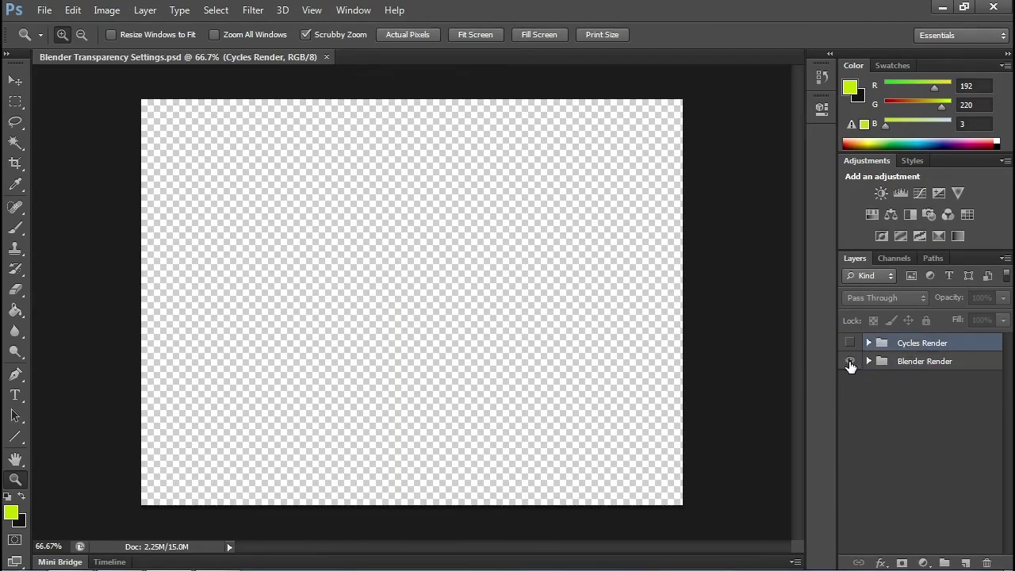
pyautogui.click(849, 362)
pyautogui.click(869, 361)
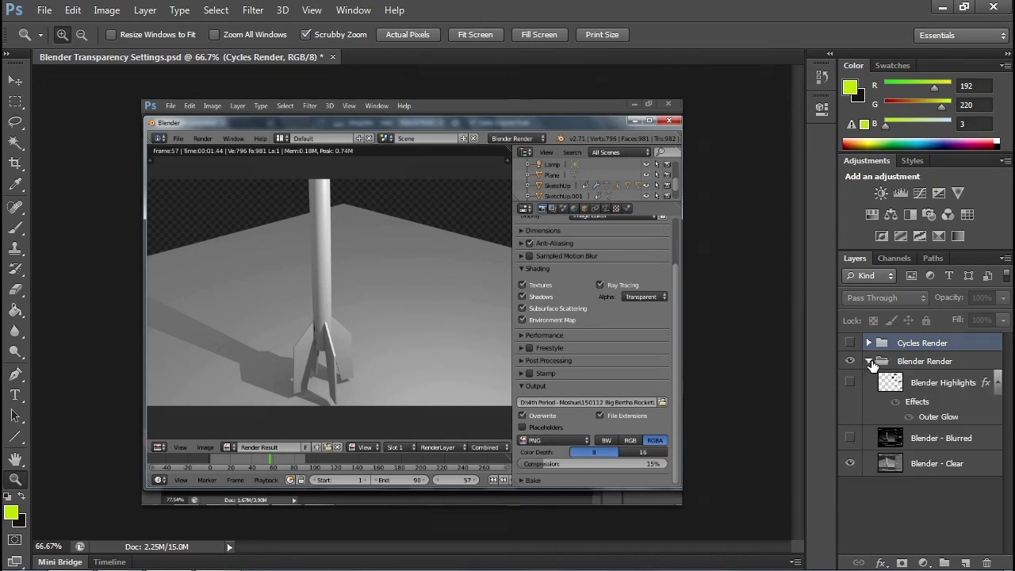
# Show the Blender - Clear screenshot layer and zoom in to inspect its render settings
pyautogui.click(849, 463)
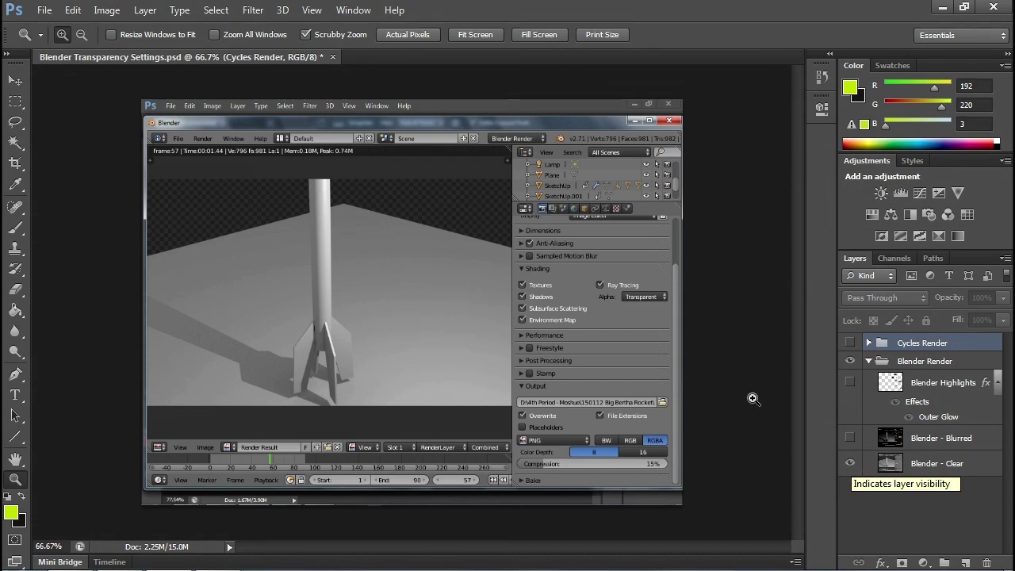
pyautogui.click(538, 219)
pyautogui.click(539, 219)
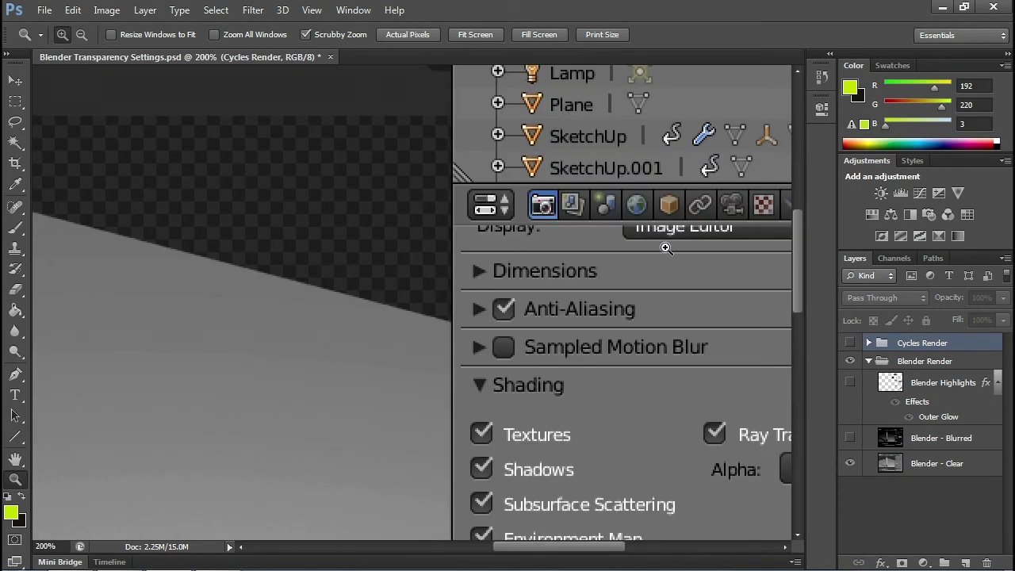
pyautogui.moveTo(797, 274); pyautogui.dragTo(801, 326)
pyautogui.moveTo(585, 550); pyautogui.dragTo(635, 552)
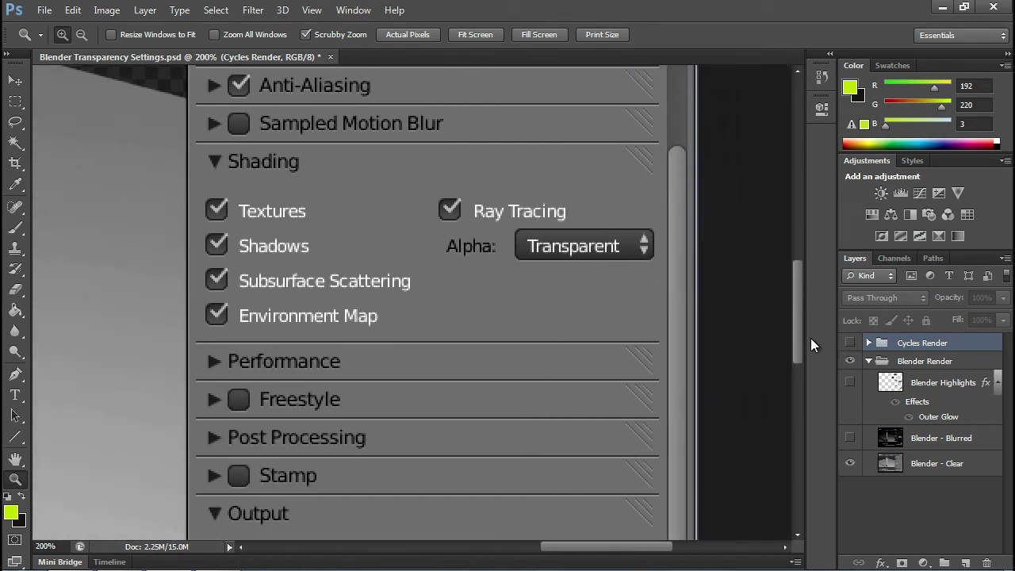
pyautogui.hotkey('ctrl', '0')
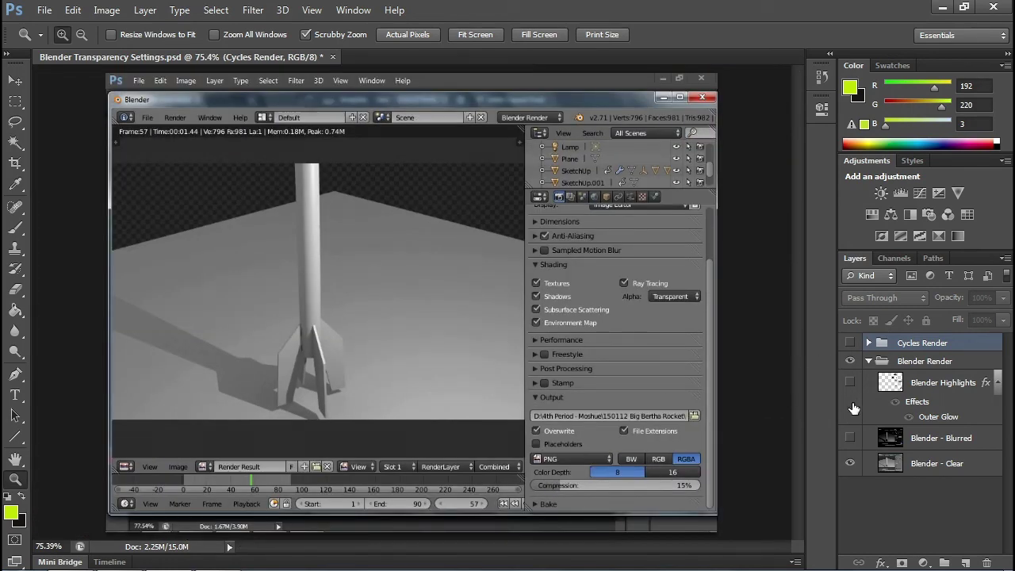
# Turn on the Blurred and Highlights layers, then hide the Blender Render group
pyautogui.click(850, 441)
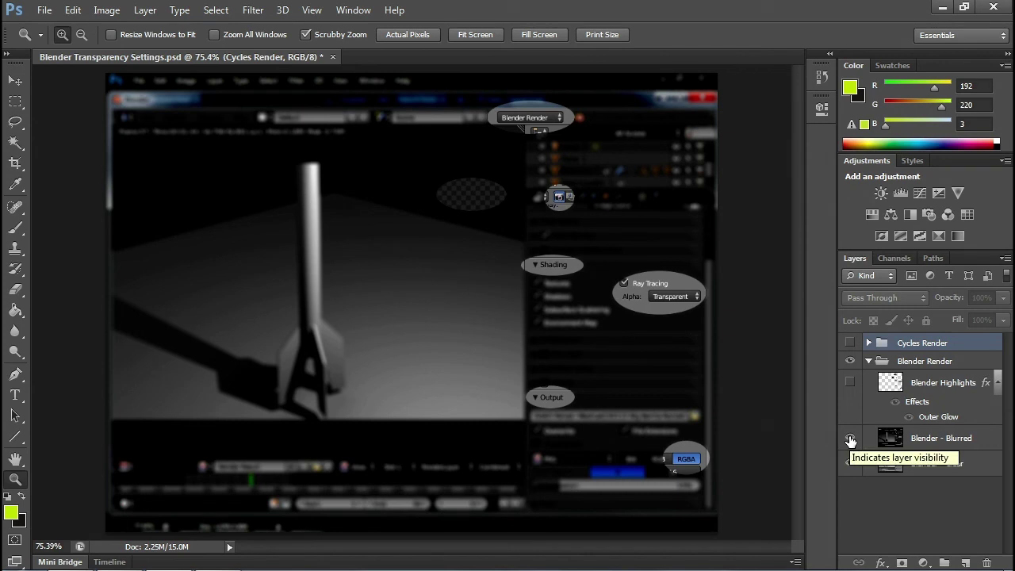
pyautogui.click(850, 382)
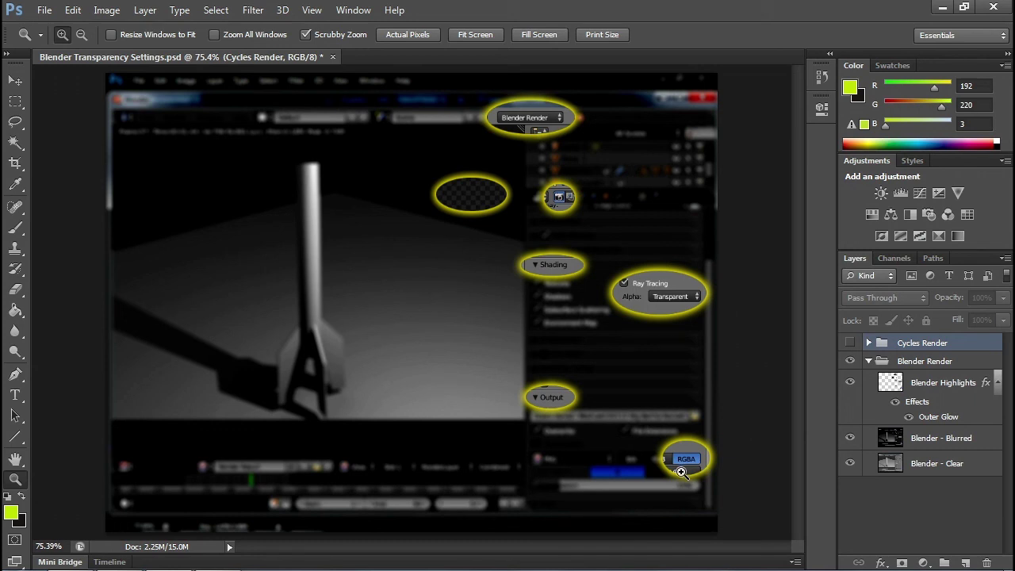
pyautogui.click(850, 360)
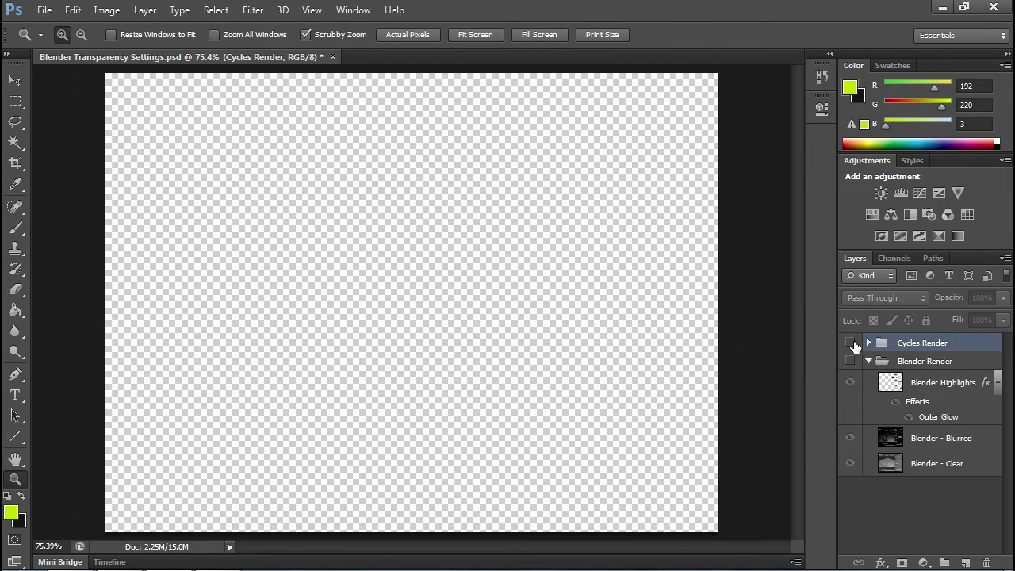
pyautogui.click(851, 344)
# Expand the Cycles Render group, hide its Highlight and Blurred layers, and inspect the Cycles - Clear settings
pyautogui.click(869, 343)
pyautogui.moveTo(851, 366); pyautogui.dragTo(850, 389)
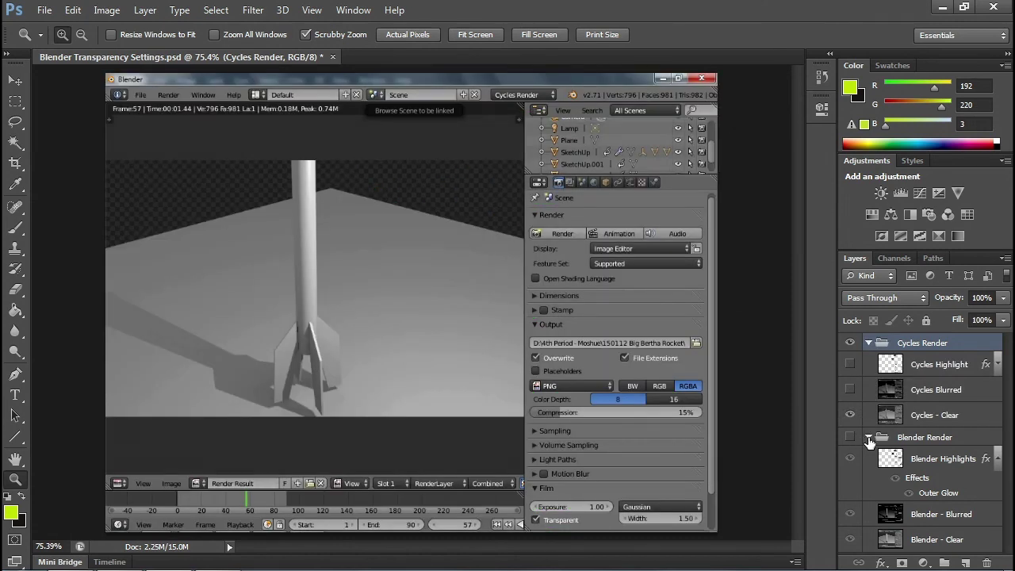
pyautogui.click(869, 437)
pyautogui.click(924, 415)
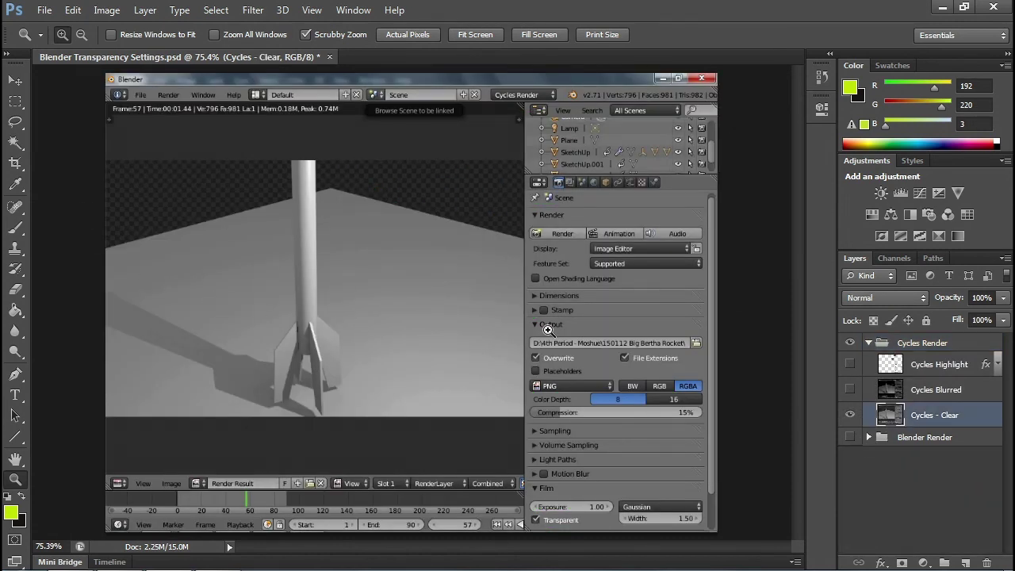
pyautogui.click(504, 105)
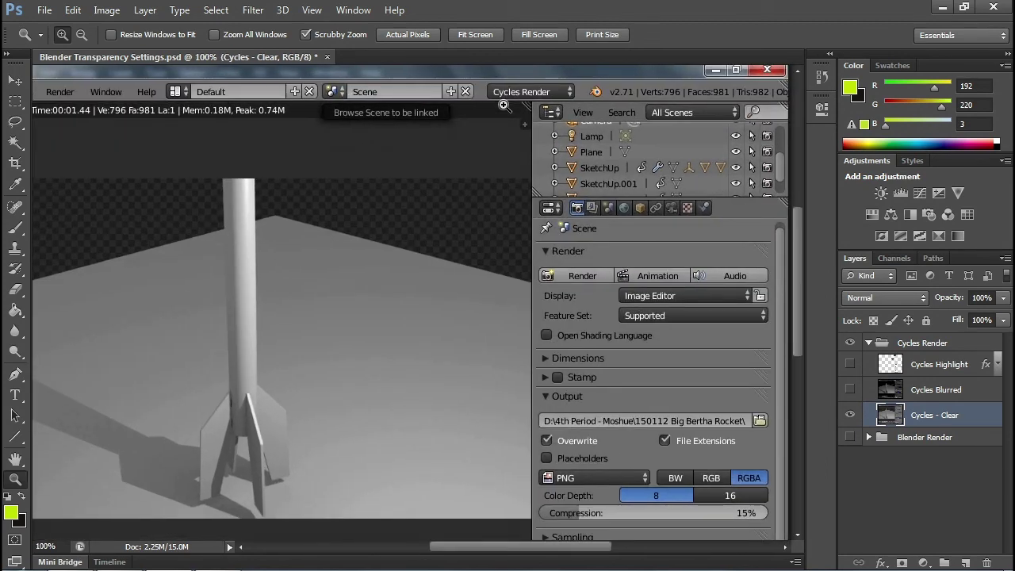
pyautogui.click(505, 105)
pyautogui.hotkey('ctrl', '0')
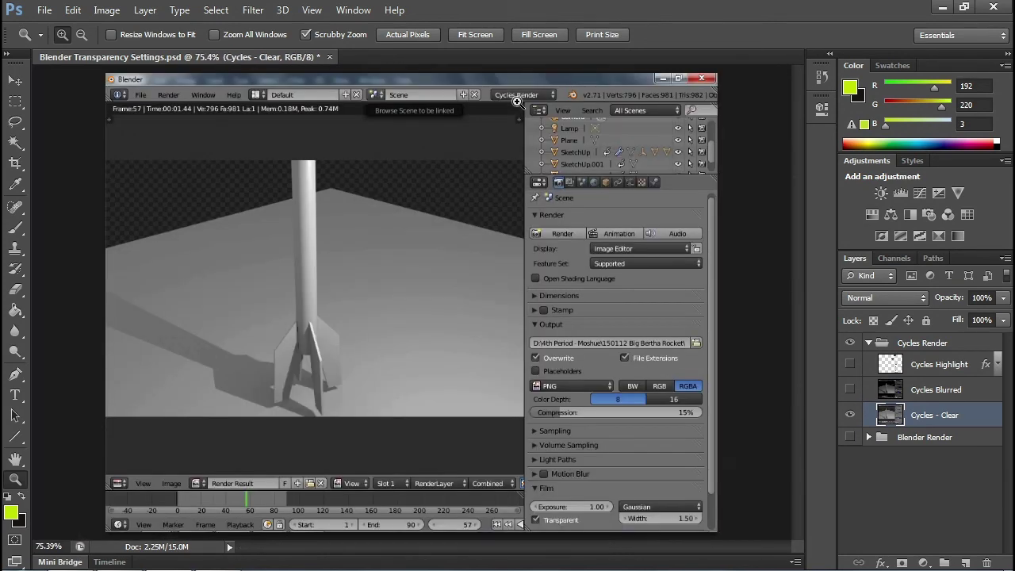
# Show the blurred Cycles layer with callouts, collapse the group, and minimize Photoshop
pyautogui.click(849, 390)
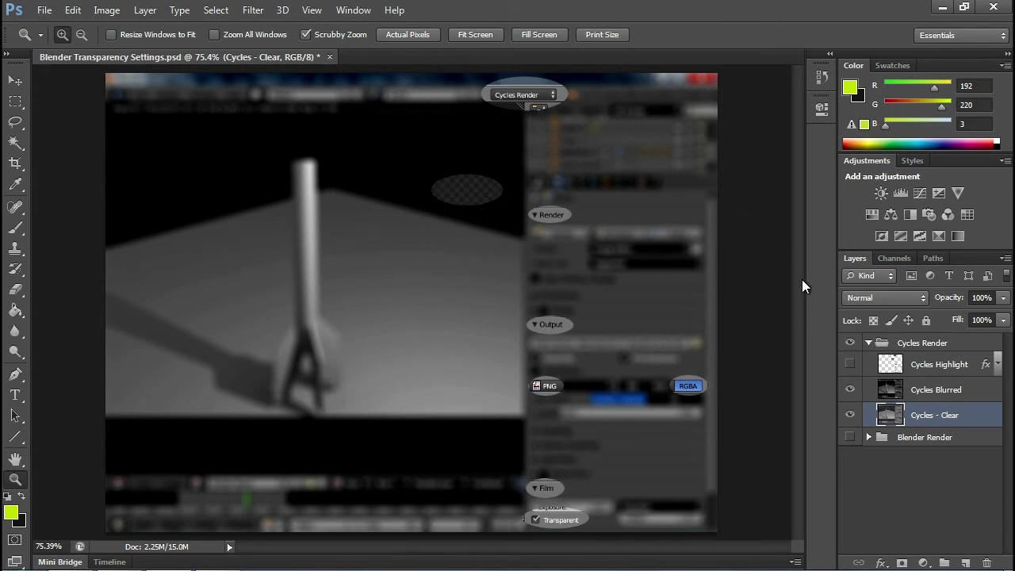
pyautogui.click(869, 343)
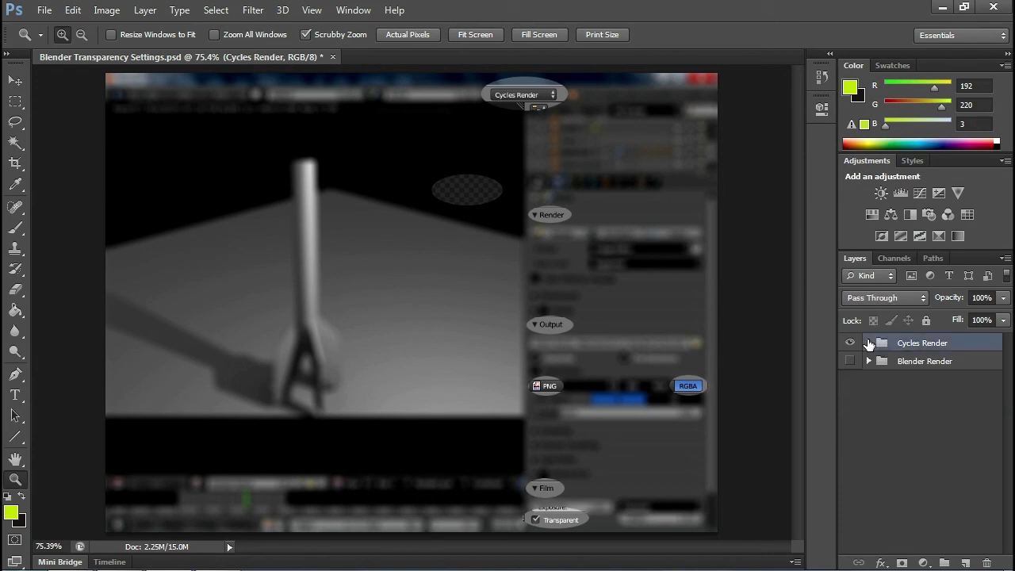
pyautogui.click(944, 7)
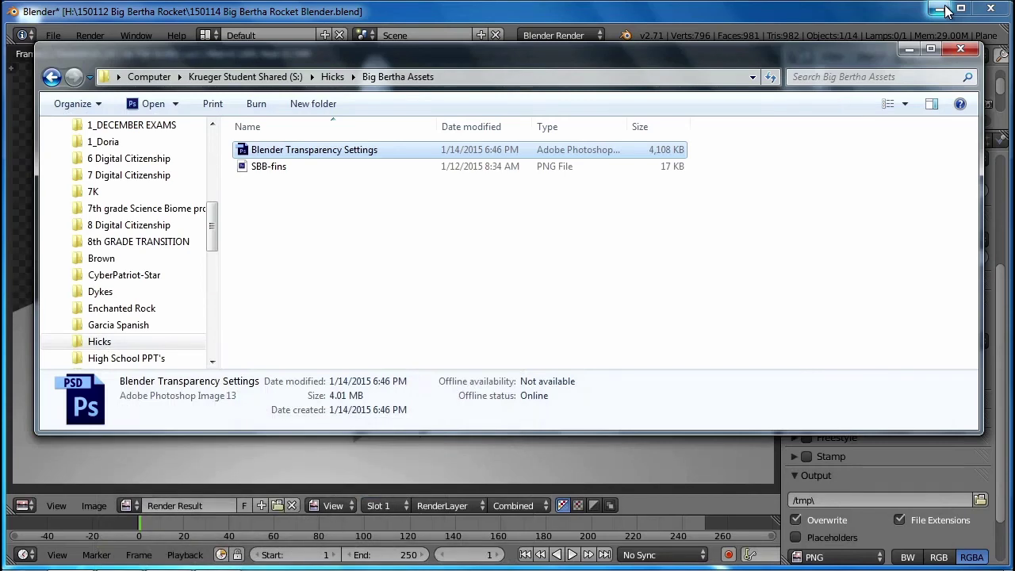